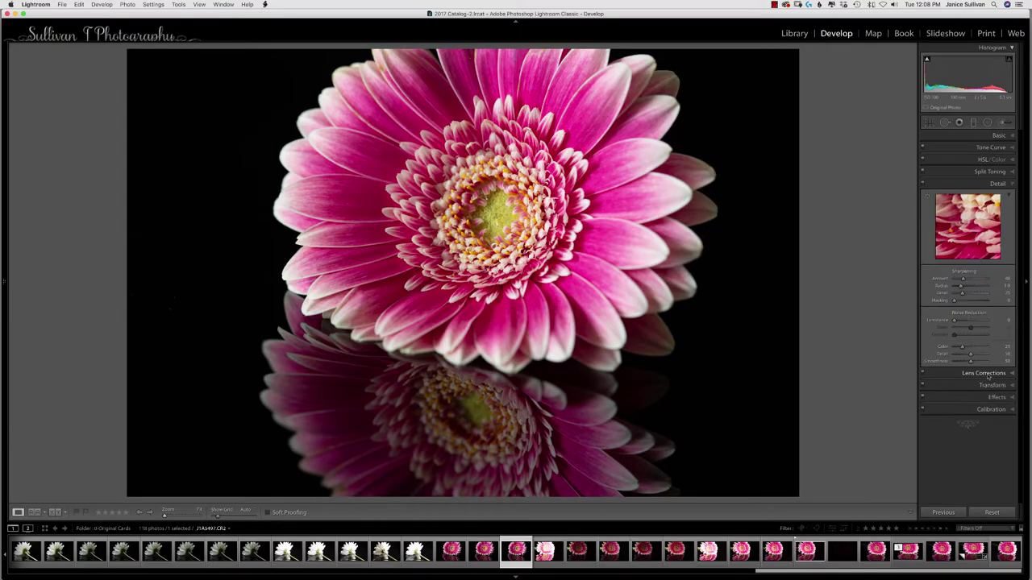
Turn on Remove Chromatic Aberration in the photo's lens corrections
click(989, 377)
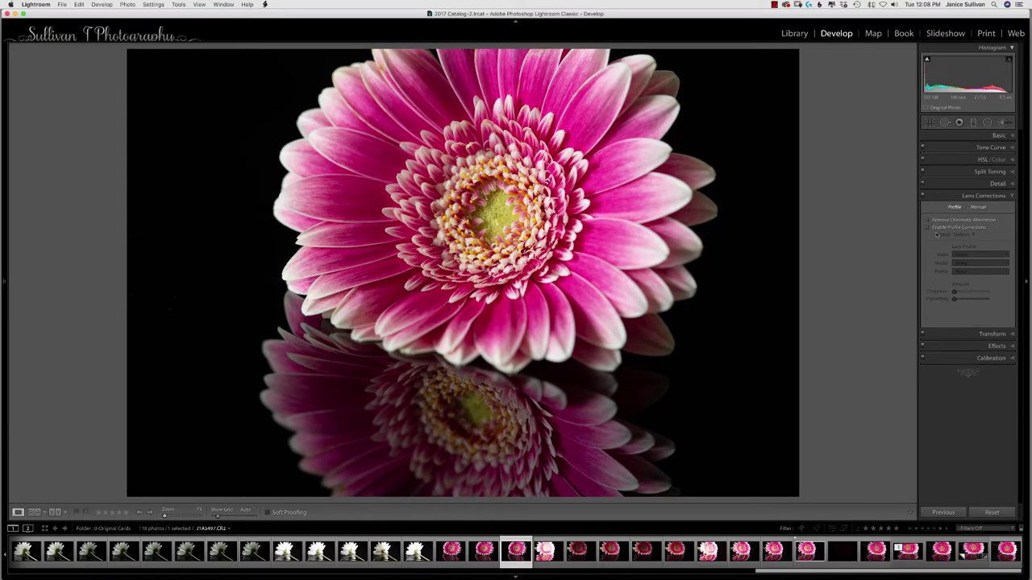
click(927, 221)
Raise Shadows to about +90 to inspect the dark background up close, and settle Shadows at +28
click(997, 137)
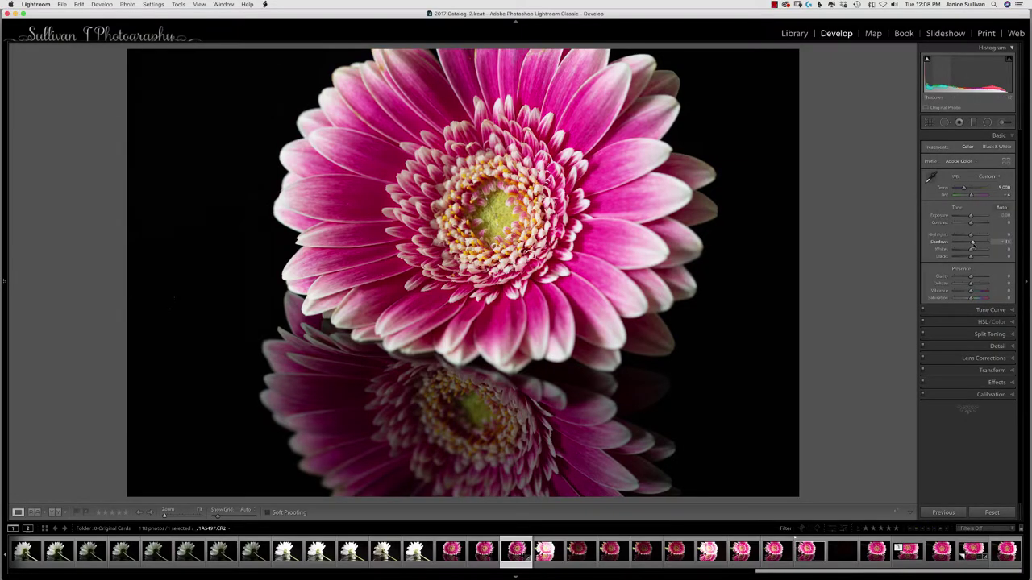
drag(973, 242, 985, 243)
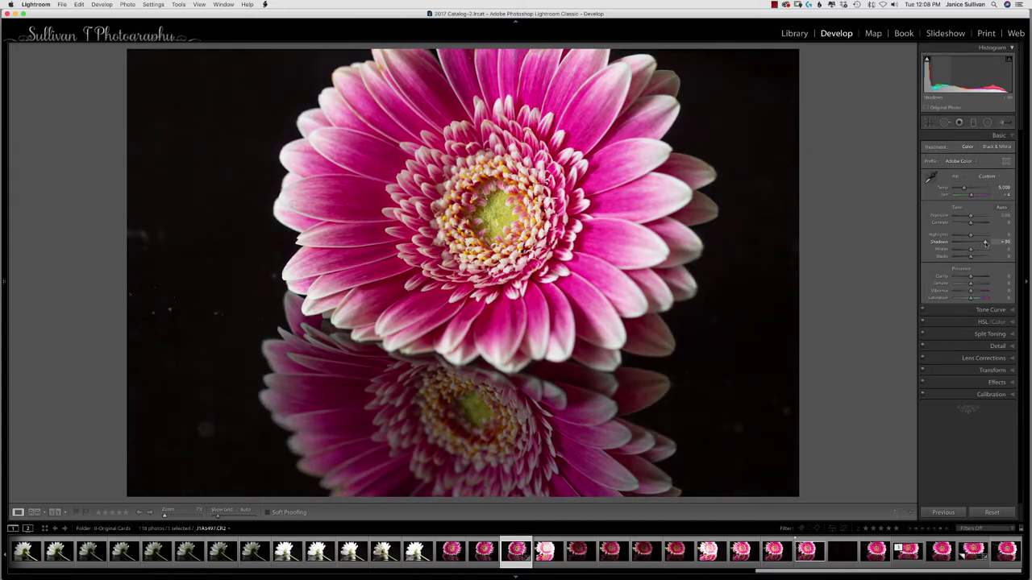
drag(984, 243, 985, 243)
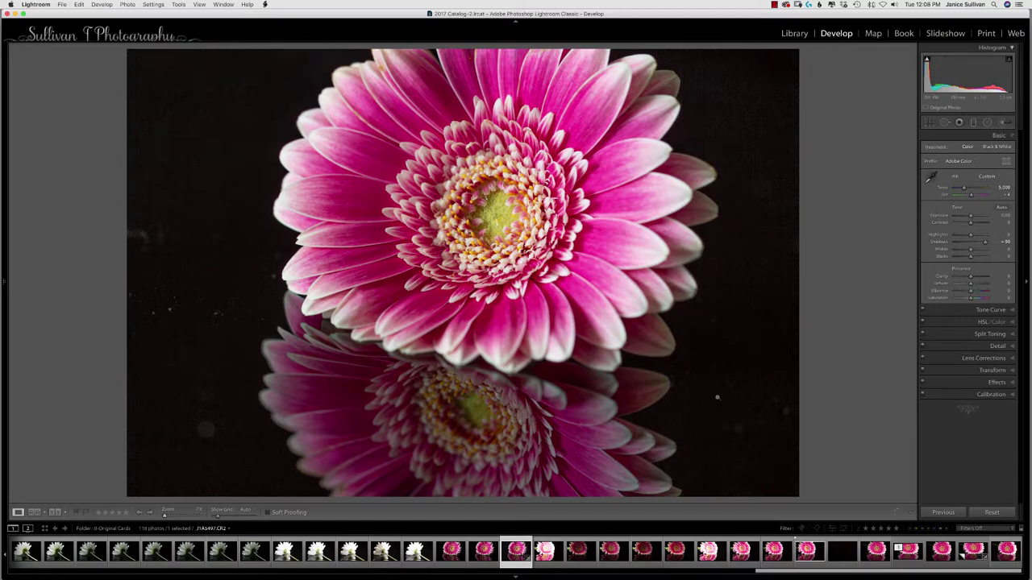
click(661, 392)
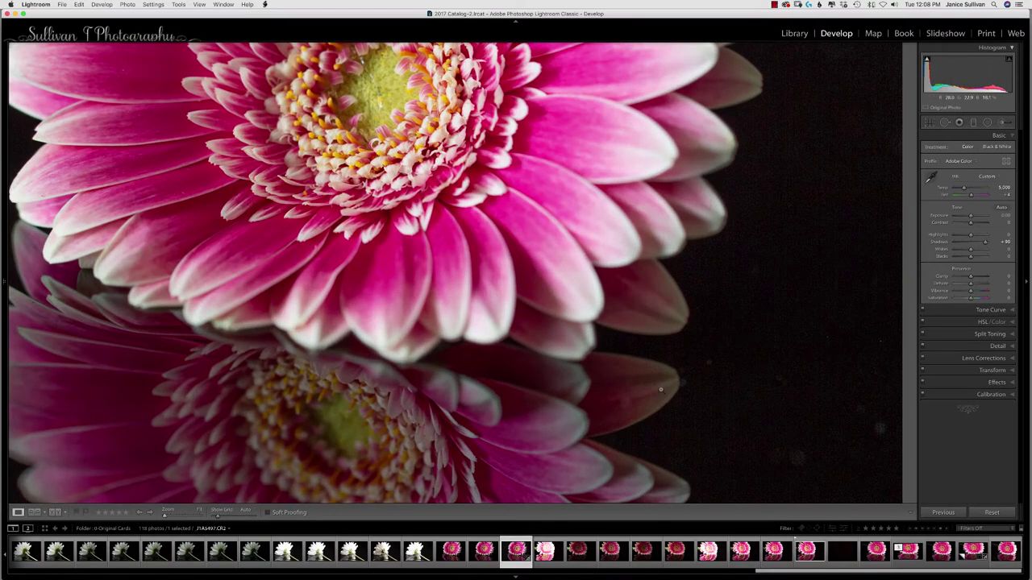
click(660, 391)
drag(984, 242, 976, 244)
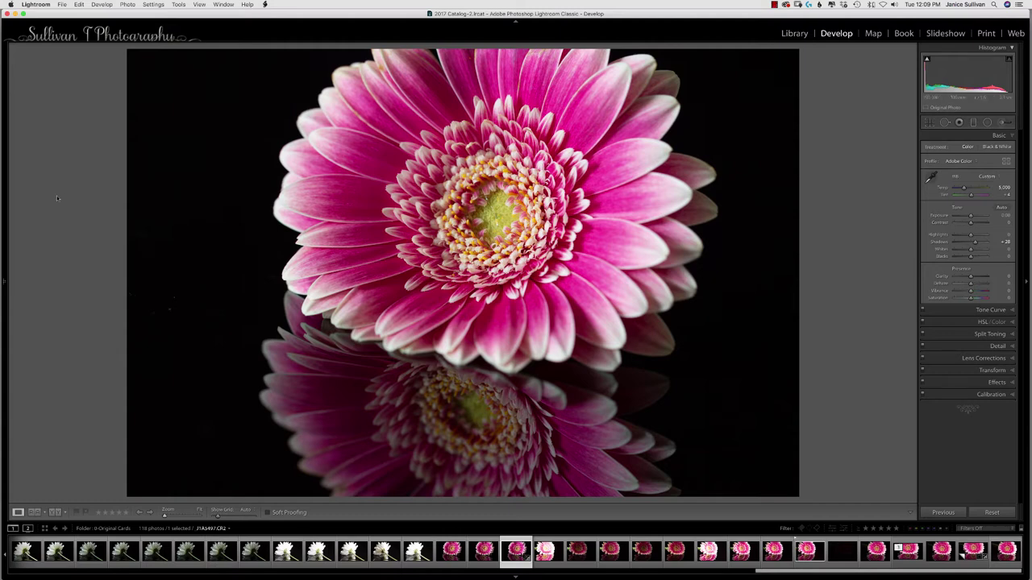
Apply the "sjp Cloudy Punchin" preset through The Fader plug-in at a reduced opacity
mouse_move(4, 281)
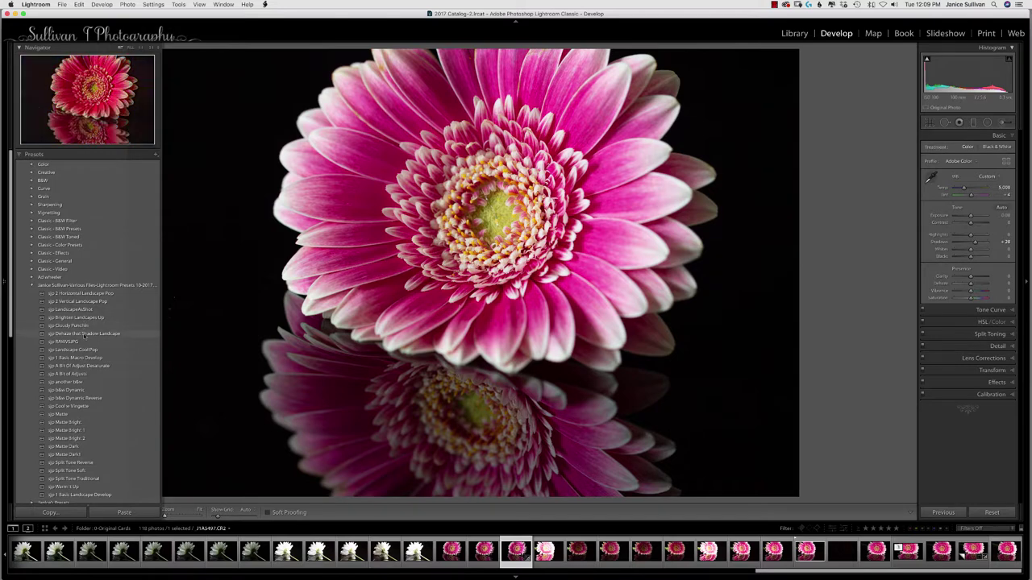
click(62, 5)
mouse_move(80, 158)
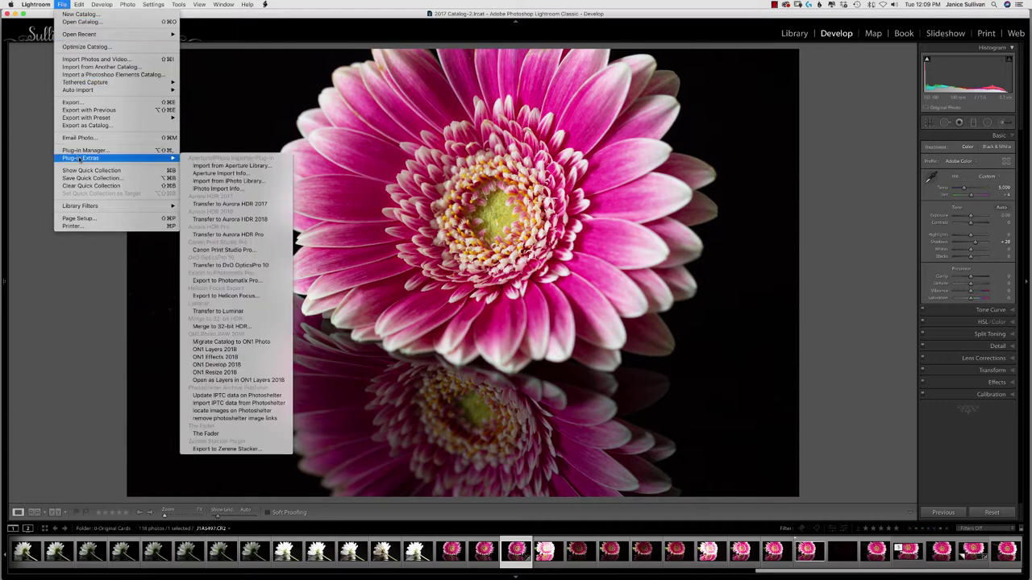
click(223, 434)
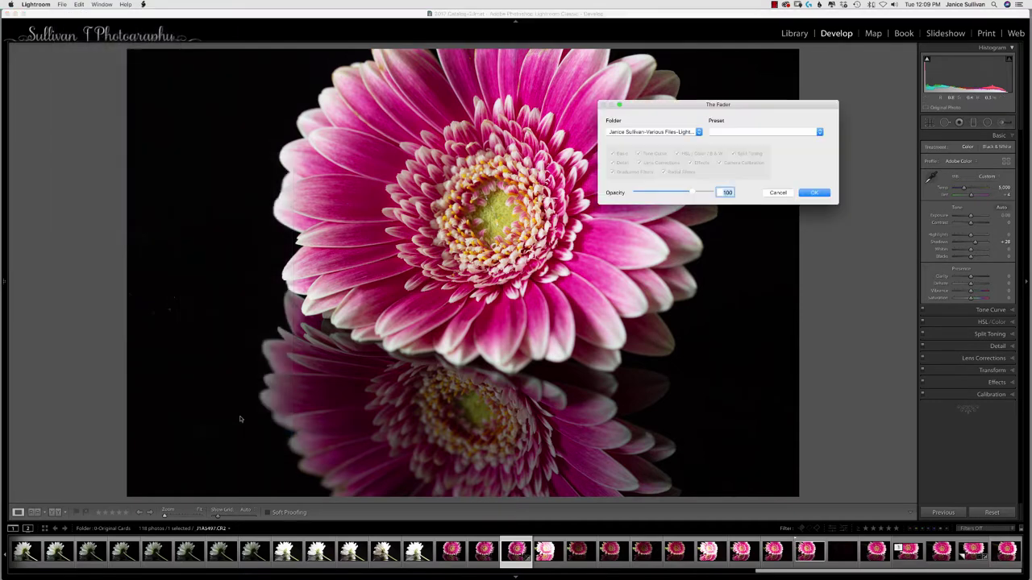
click(736, 134)
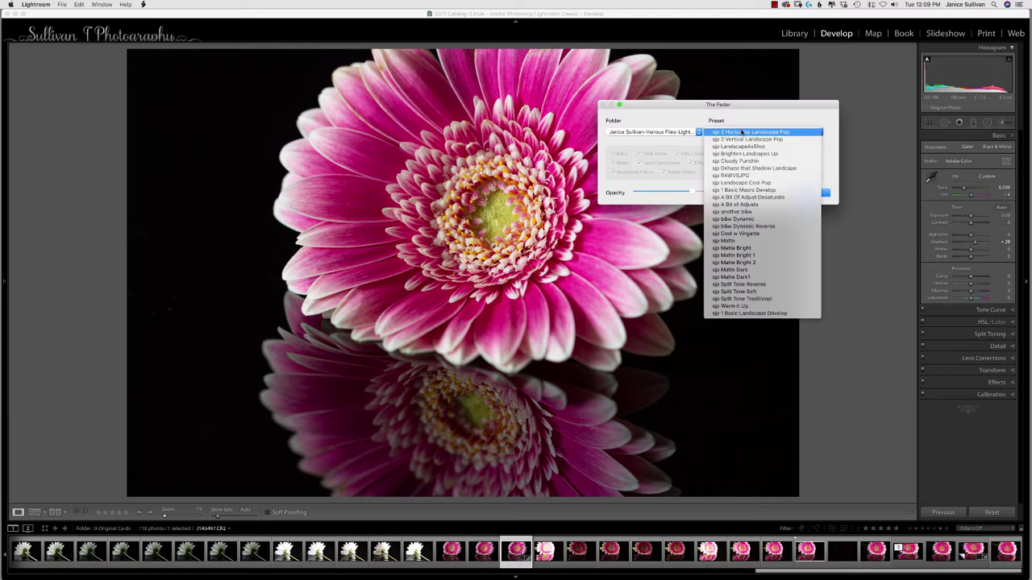
click(735, 160)
drag(731, 105, 157, 92)
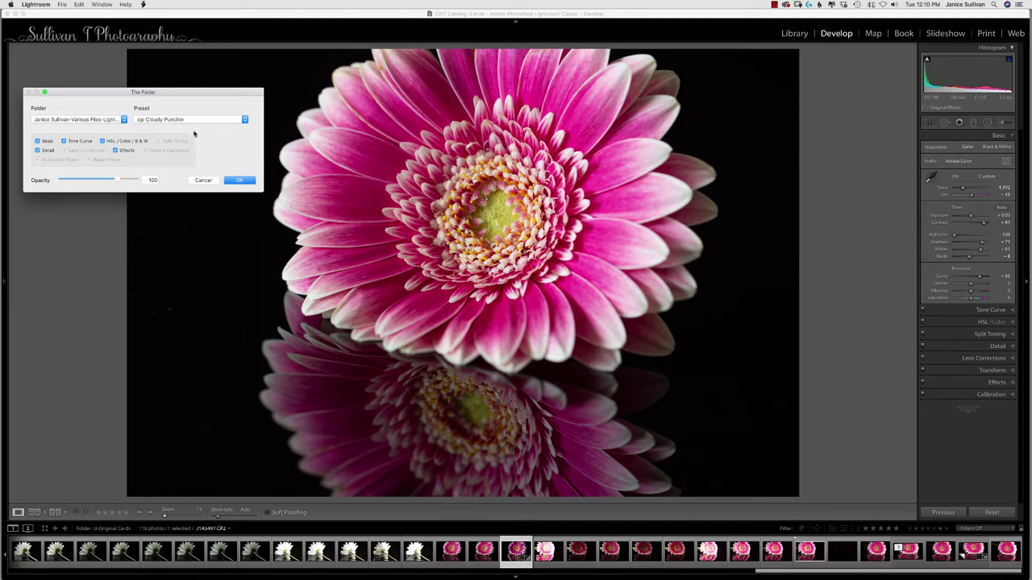
drag(116, 180, 90, 181)
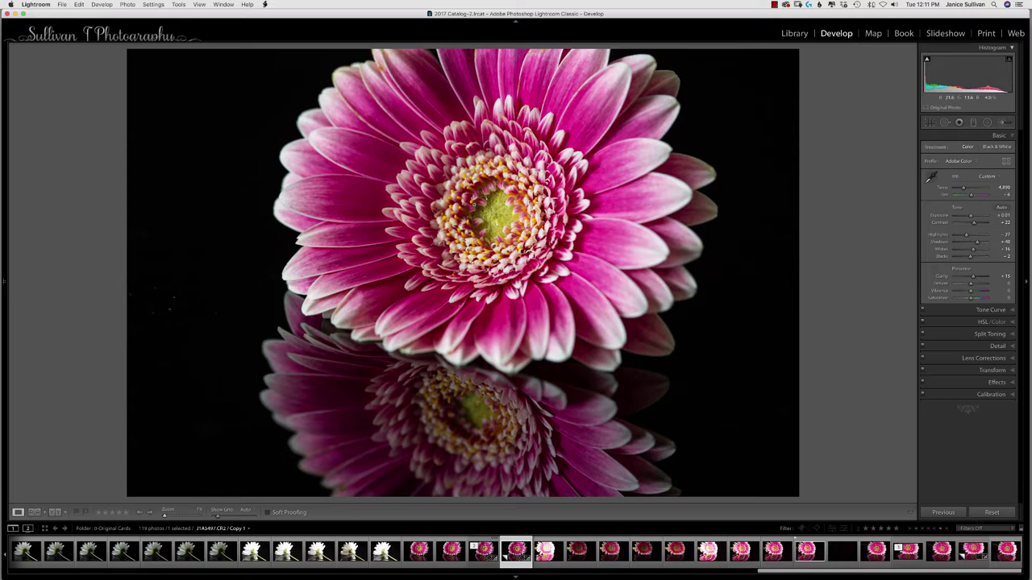
Open the flower photo in Adobe Photoshop CC 2018 for editing and duplicate its Background layer
right_click(475, 204)
mouse_move(498, 274)
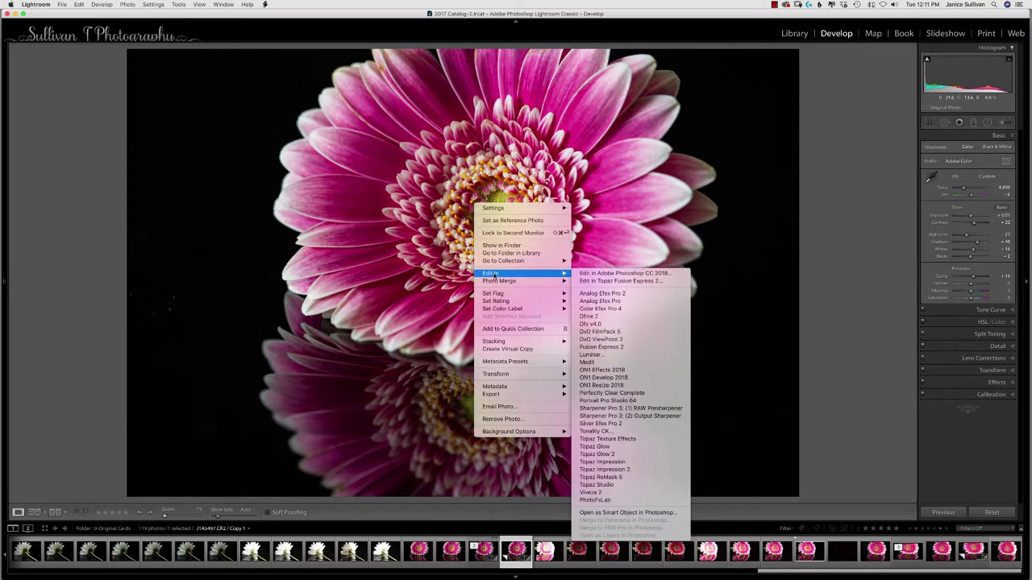
click(584, 274)
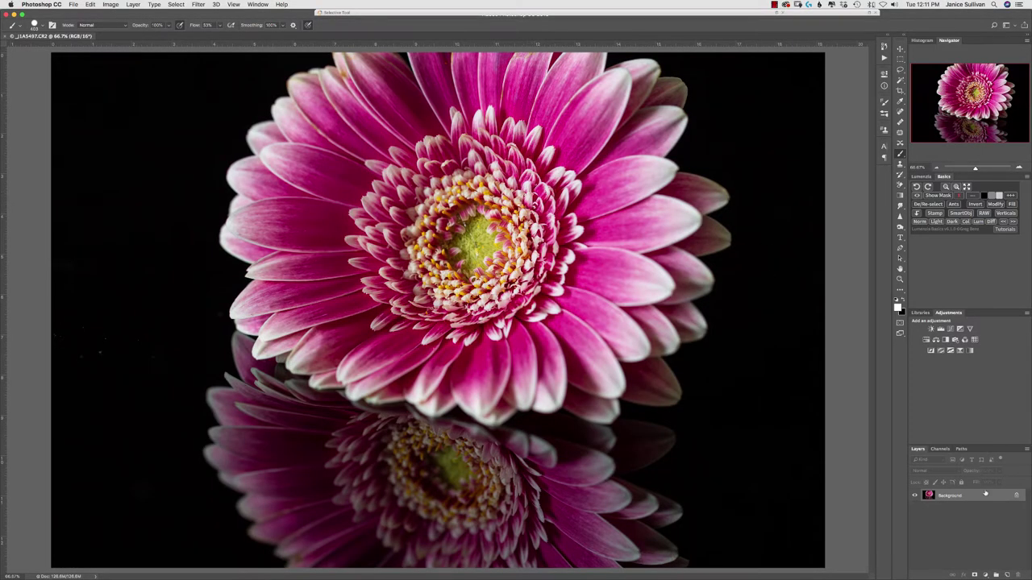
drag(986, 495, 1007, 575)
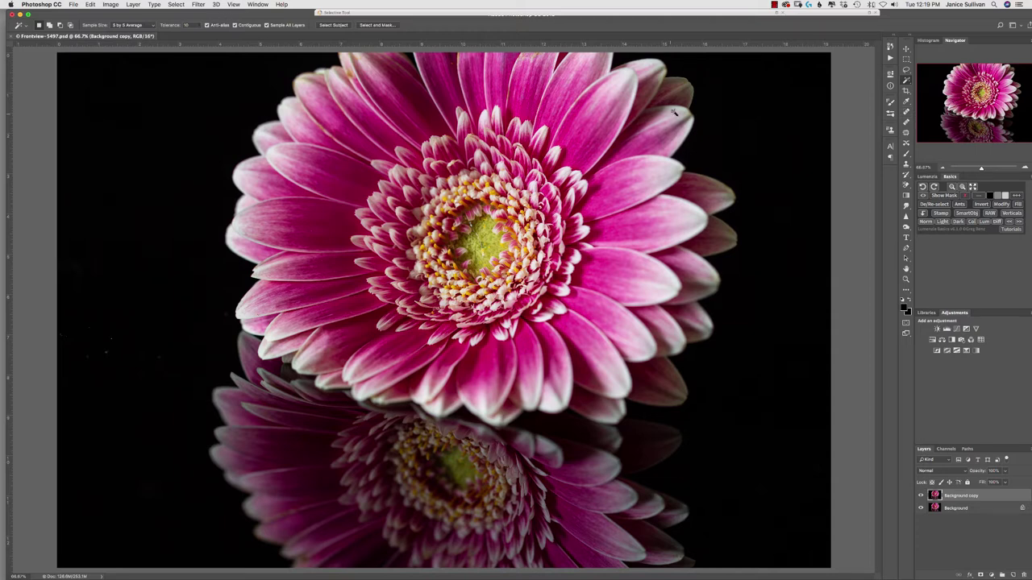
Select the black background with the Magic Wand and darken it to pure black with a masked Levels adjustment layer
click(736, 110)
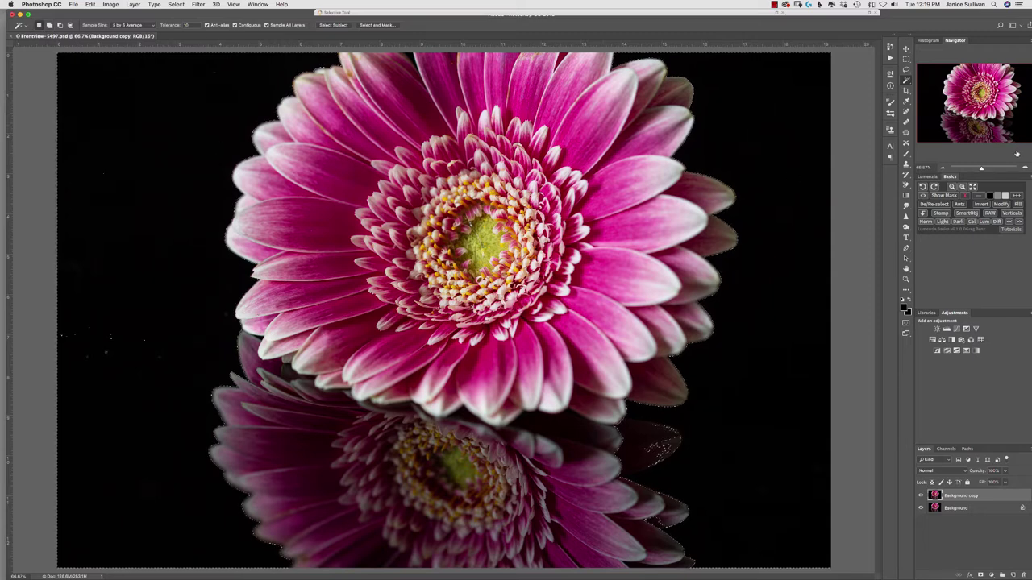
click(947, 329)
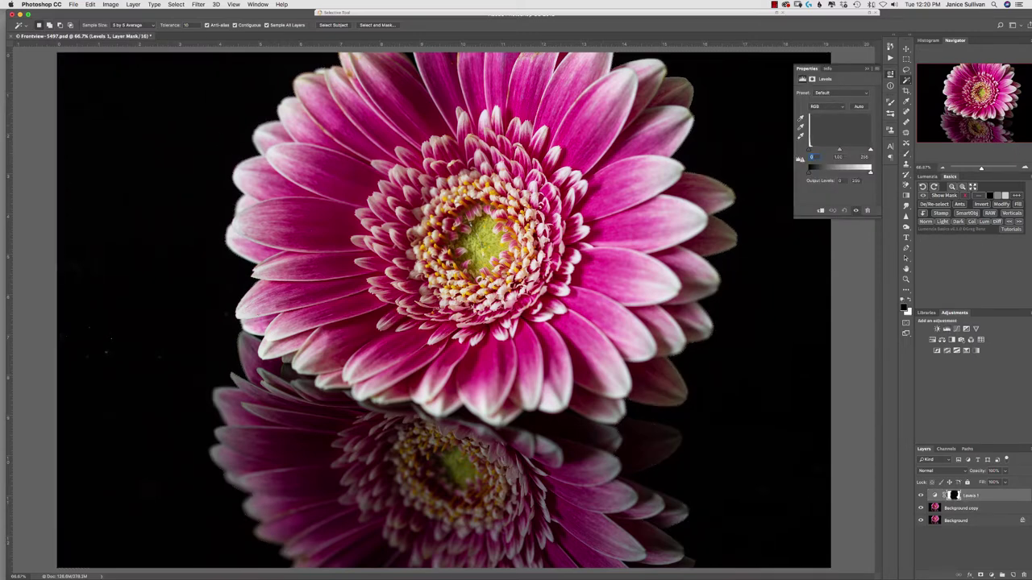
drag(839, 150, 819, 151)
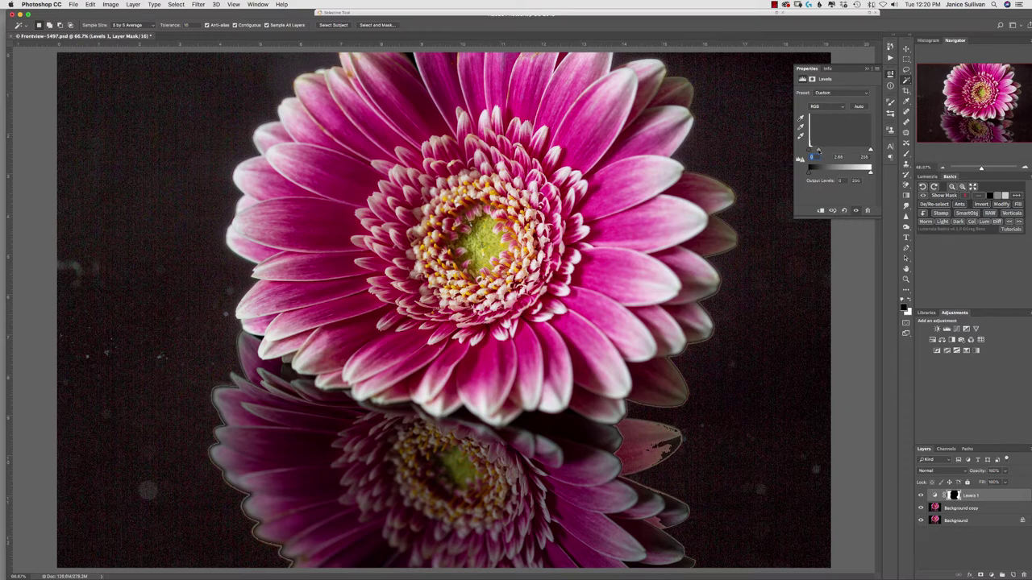
drag(818, 151, 871, 148)
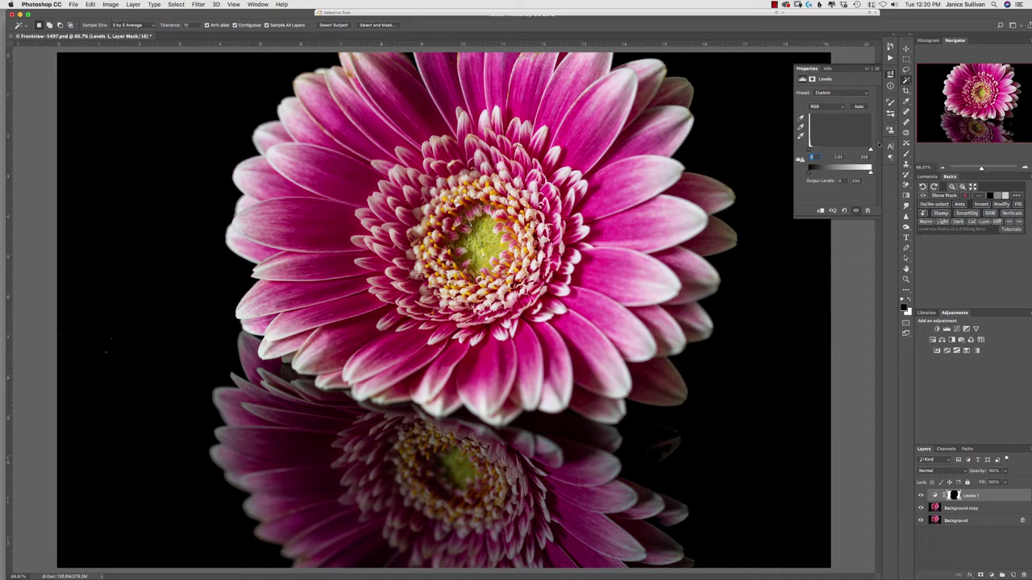
click(668, 462)
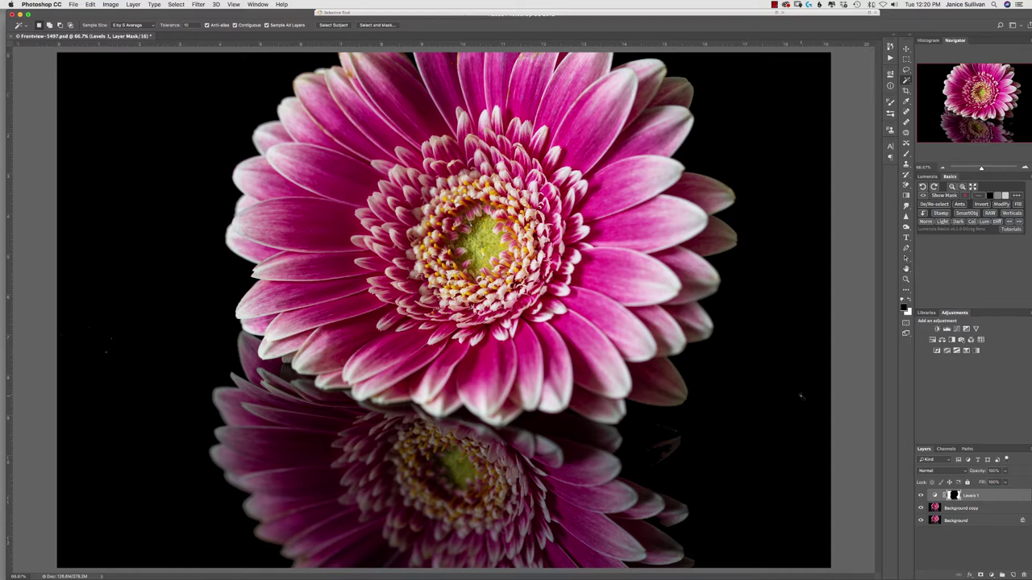
Invert the Levels mask and paint with a white brush over the faint reflected petal beside the flower
key(super+i)
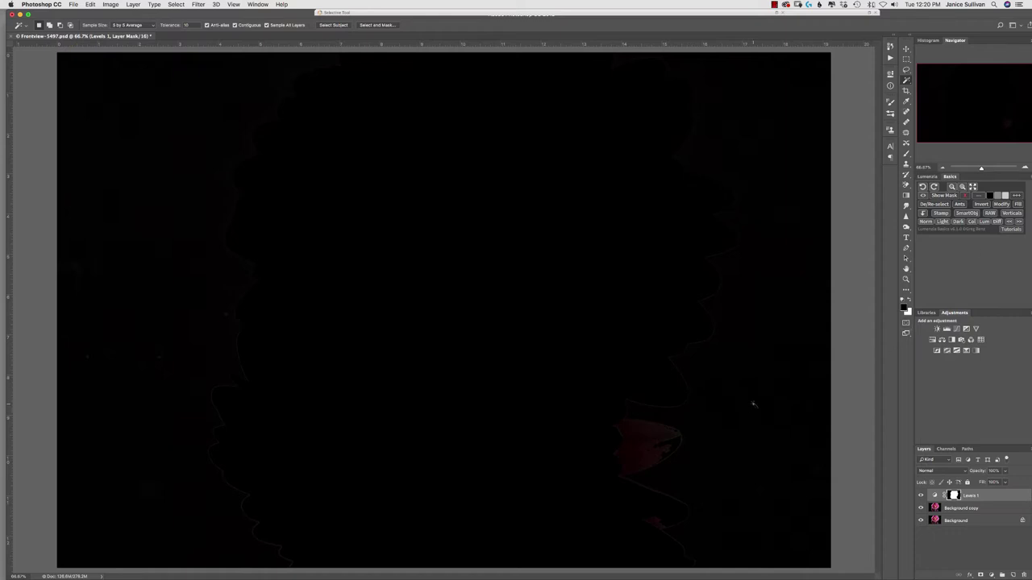
key(b)
key(x)
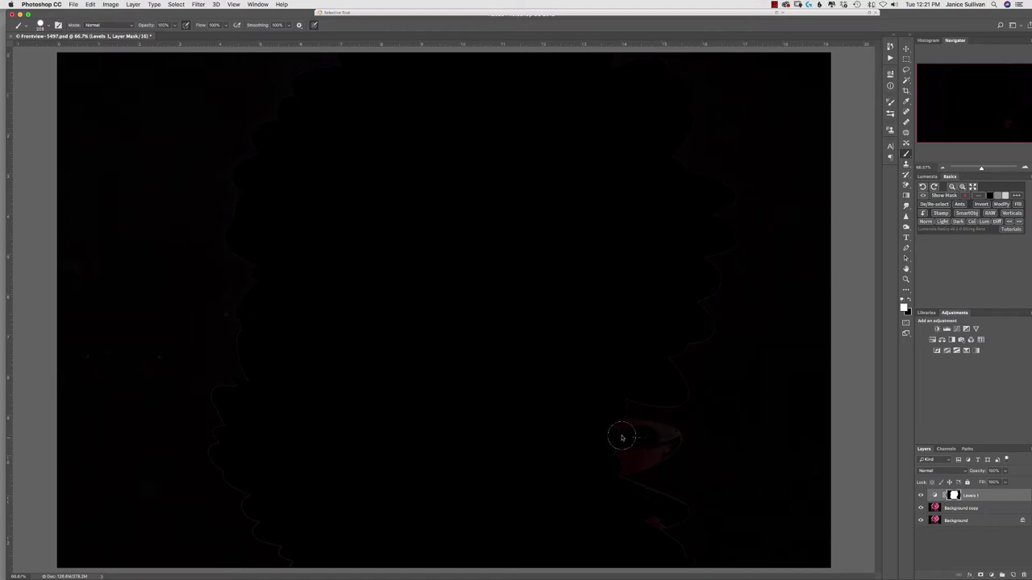
mouse_move(628, 435)
mouse_down()
mouse_move(664, 442)
mouse_move(617, 469)
mouse_up()
drag(981, 169, 986, 169)
drag(976, 106, 1005, 125)
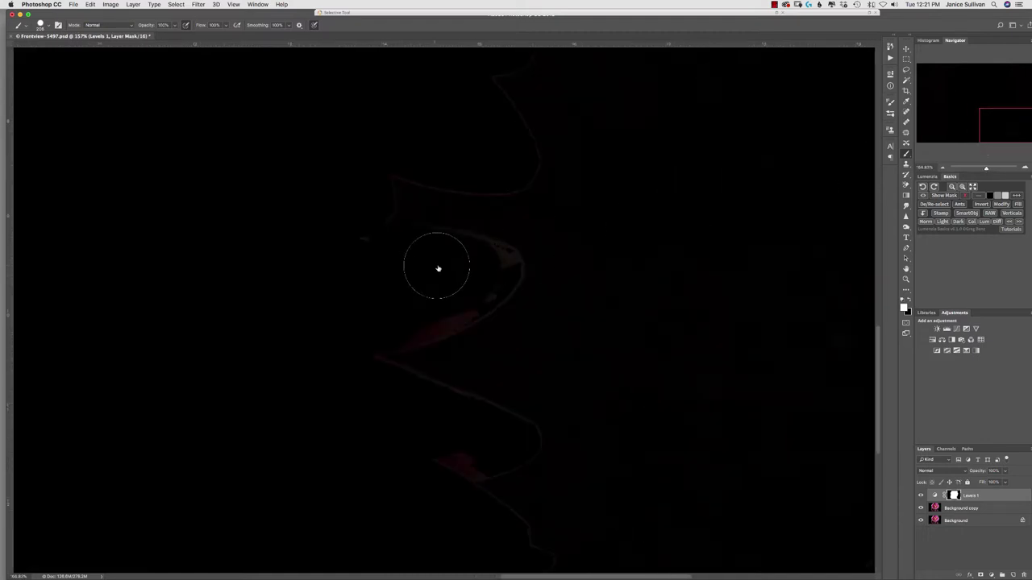
mouse_move(455, 275)
mouse_down()
mouse_move(493, 271)
mouse_move(441, 312)
mouse_move(463, 299)
mouse_move(393, 328)
mouse_up()
mouse_move(460, 292)
mouse_down()
mouse_move(440, 292)
mouse_move(498, 287)
mouse_move(478, 313)
mouse_move(426, 334)
mouse_up()
mouse_move(493, 272)
mouse_down()
mouse_move(483, 253)
mouse_move(509, 262)
mouse_up()
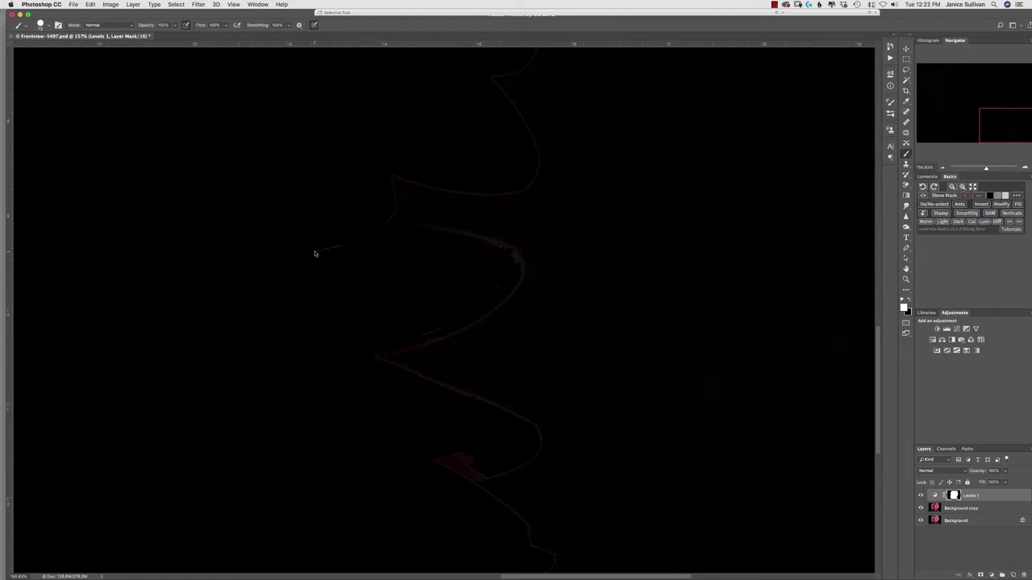
Paint over the remaining petal patches and edges of the reflection on the Levels mask, and invert the mask back
mouse_move(477, 449)
mouse_down()
mouse_move(456, 458)
mouse_move(468, 467)
mouse_move(431, 449)
mouse_move(455, 470)
mouse_move(493, 473)
mouse_up()
drag(503, 265, 511, 443)
drag(583, 180, 551, 468)
drag(598, 163, 570, 224)
key(super+i)
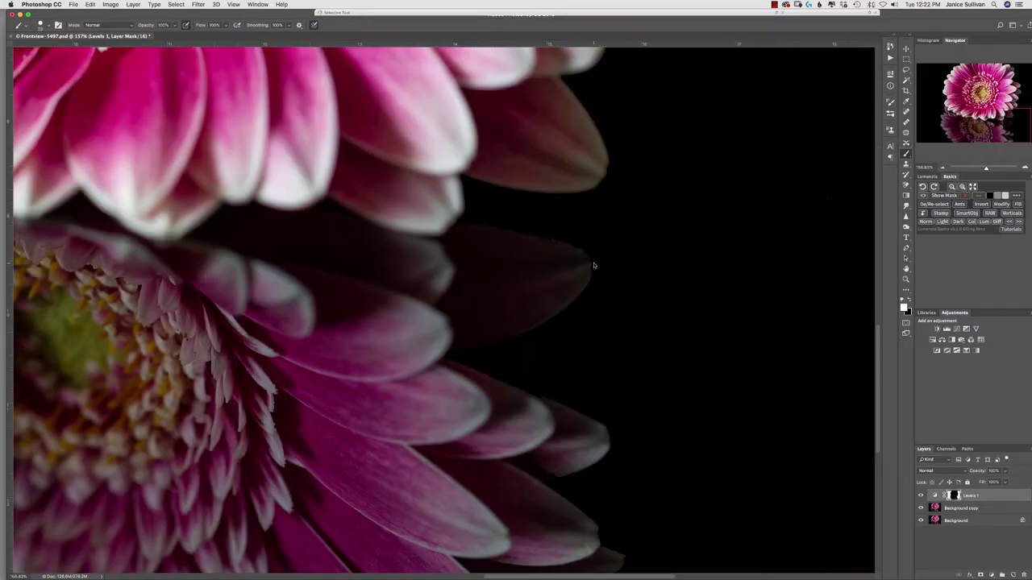
Reopen the Levels 1 adjustment's properties and fine-tune its input levels for the background
double_click(935, 495)
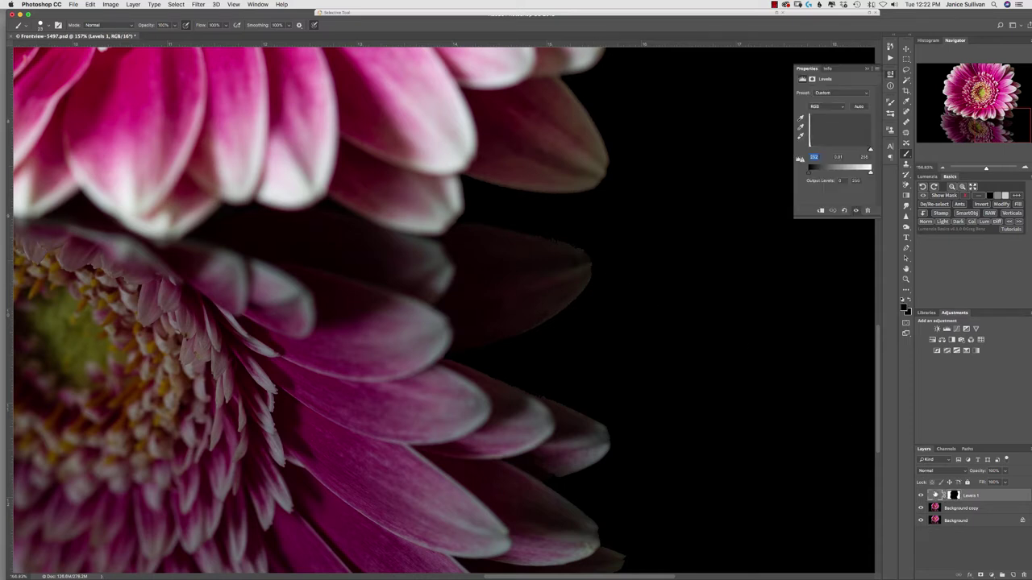
click(812, 79)
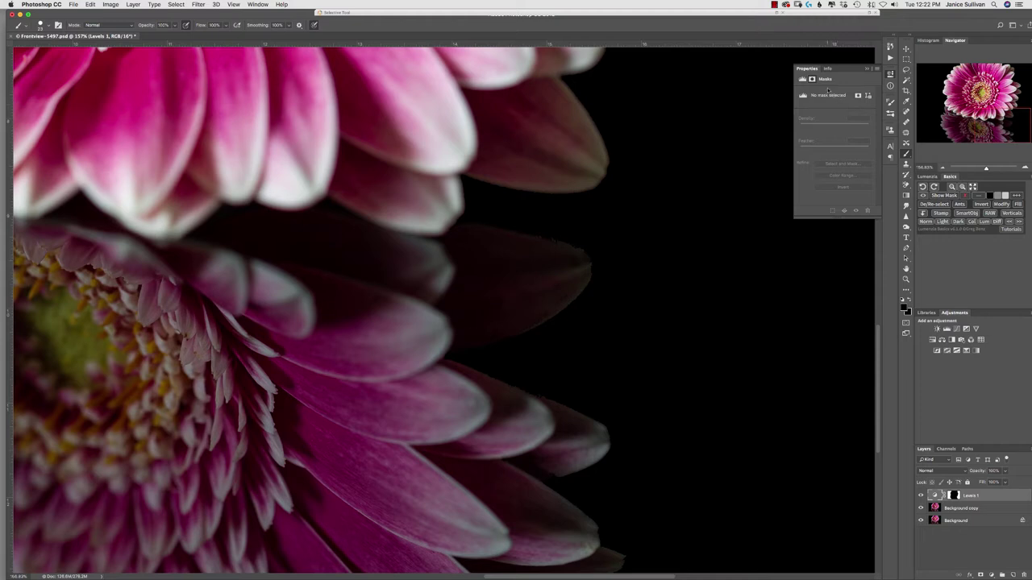
click(803, 79)
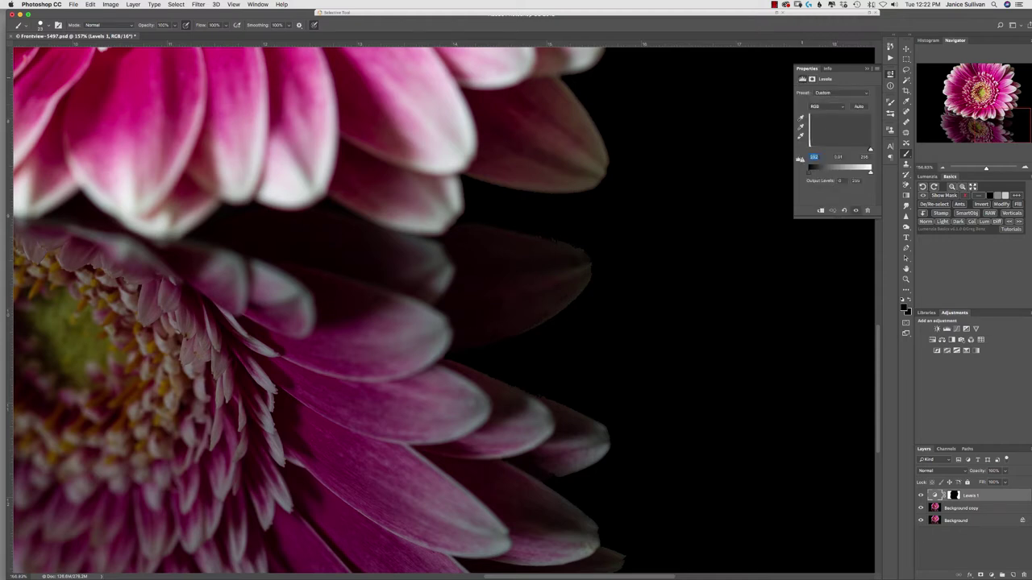
drag(816, 150, 826, 150)
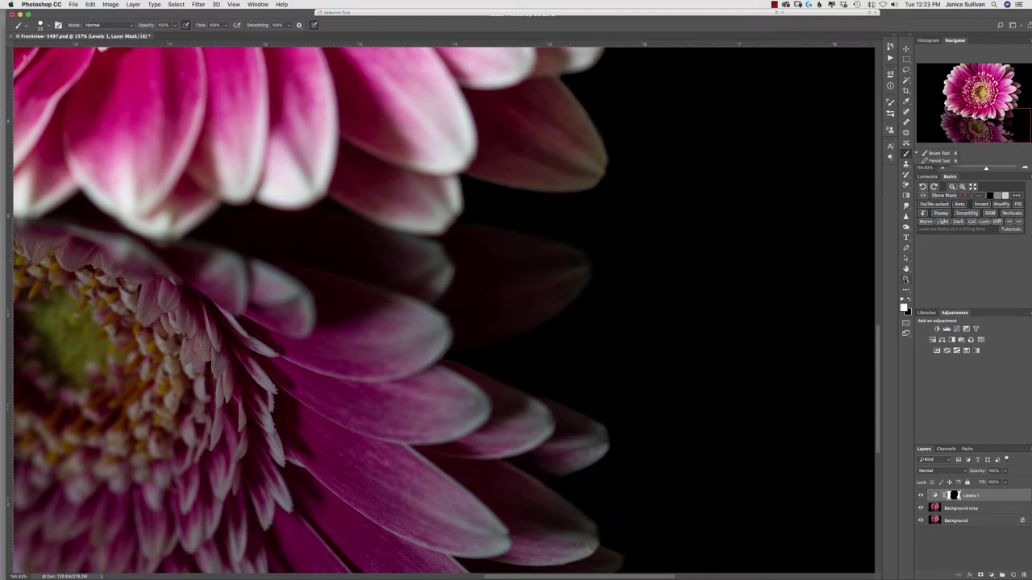
Sample the black background on both sides of the flower with the Color Sampler tool to check its RGB values
click(905, 101)
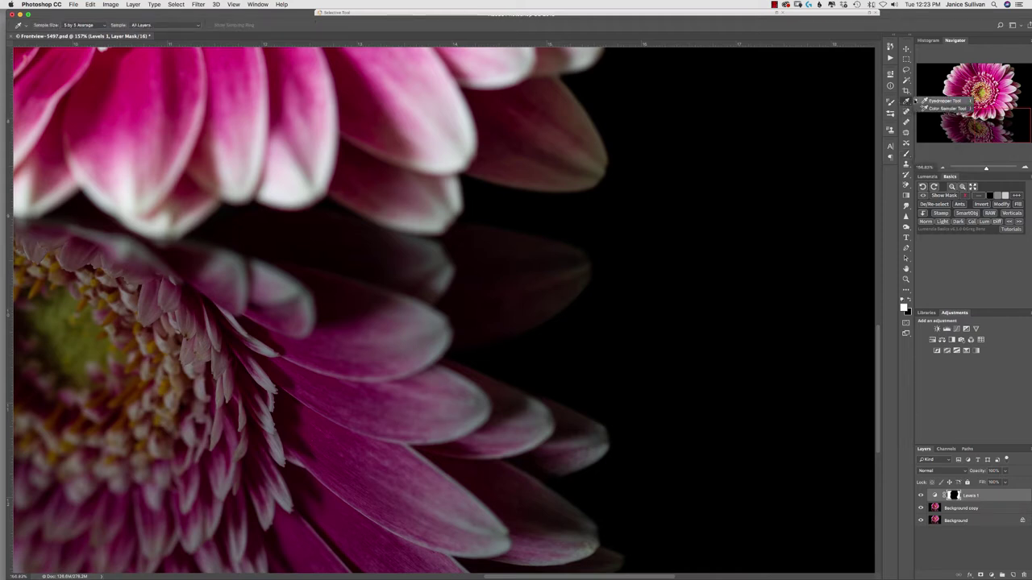
click(936, 109)
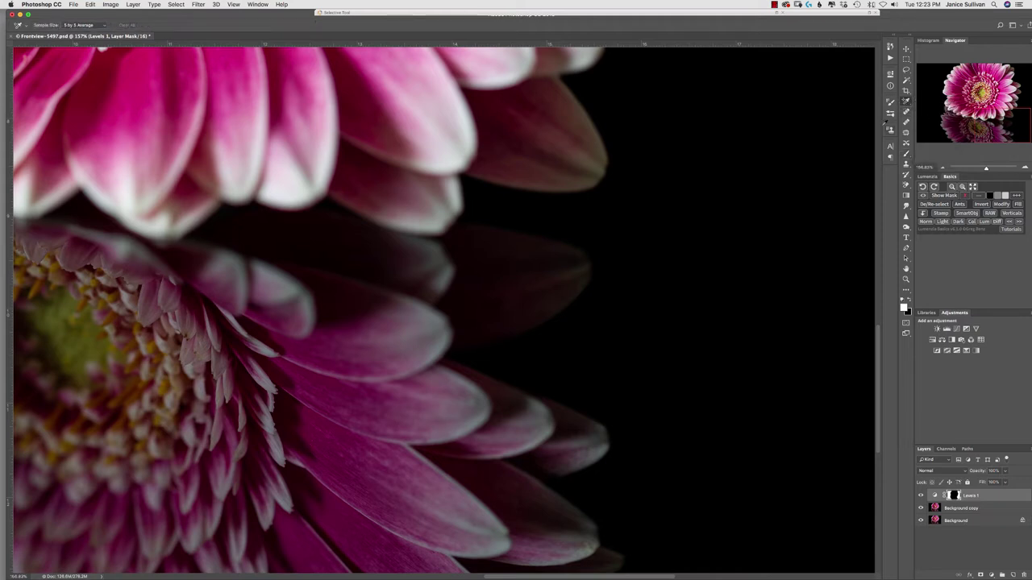
click(745, 167)
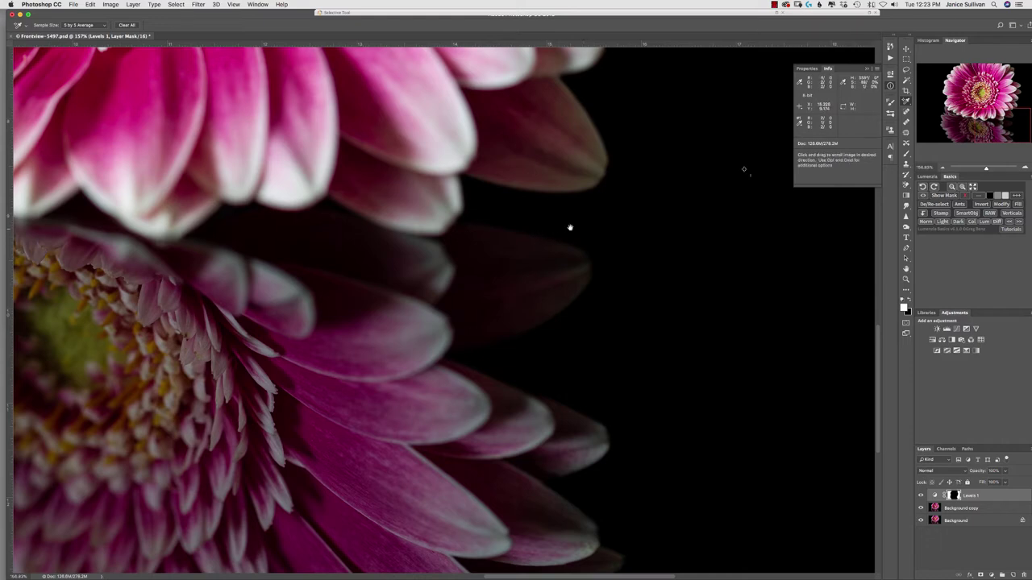
drag(986, 169, 976, 169)
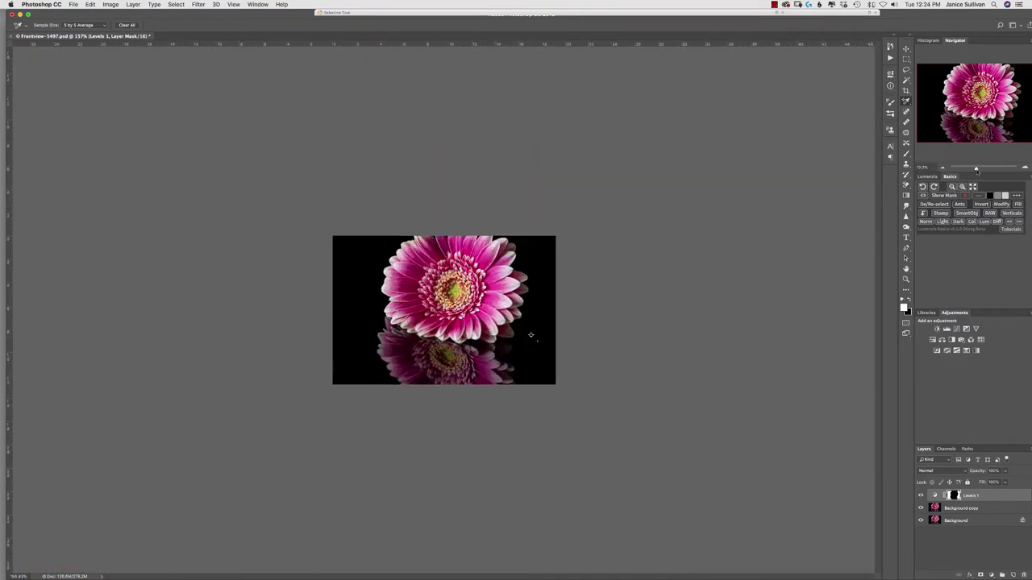
click(355, 276)
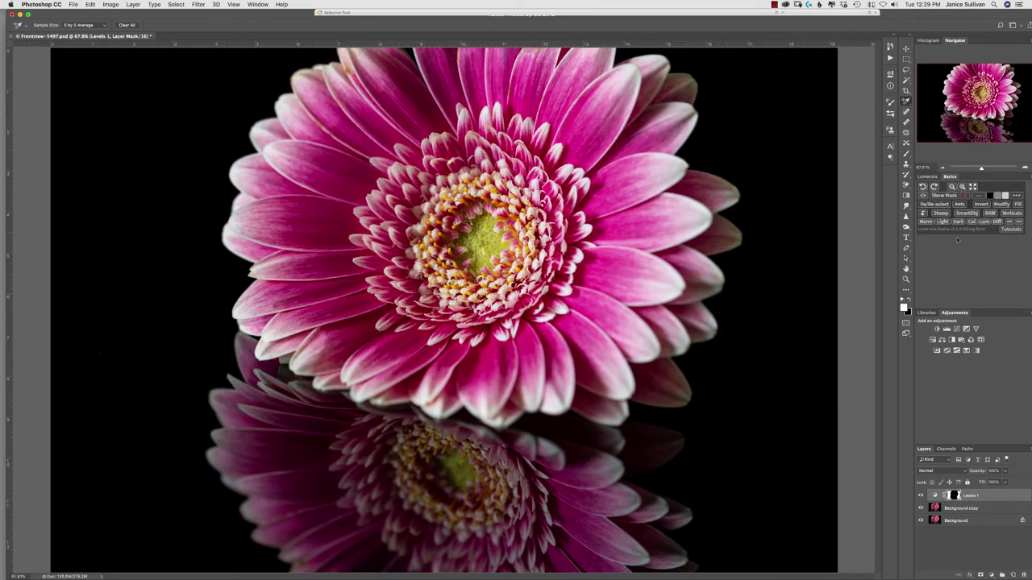
Add a new empty layer above the Levels 1 adjustment for work on the flower's petals
drag(981, 169, 986, 169)
click(1014, 575)
drag(974, 111, 947, 114)
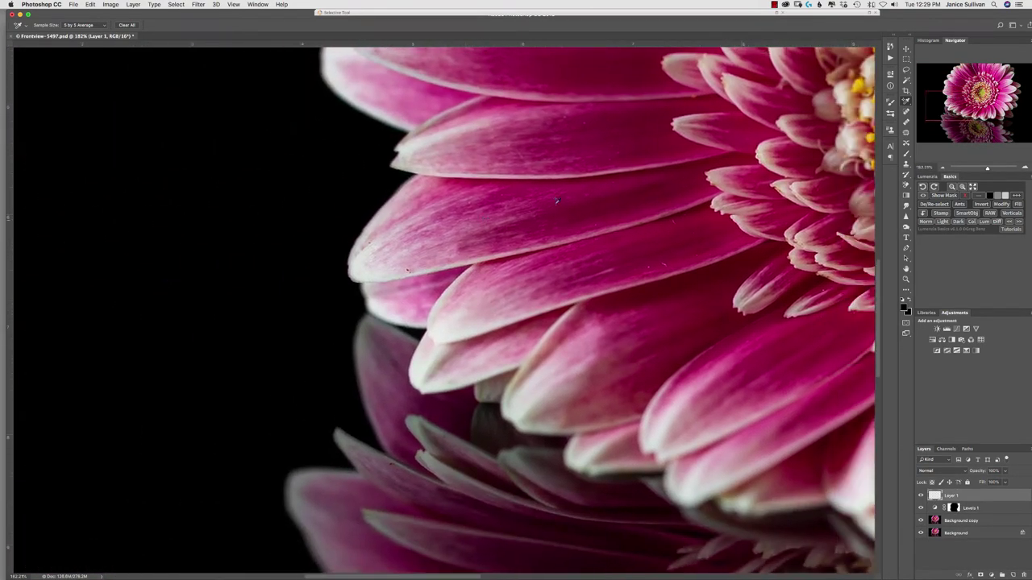
Remove specks from the outer petals and the stray thread across the green flower centre with the Spot Healing Brush
key(j)
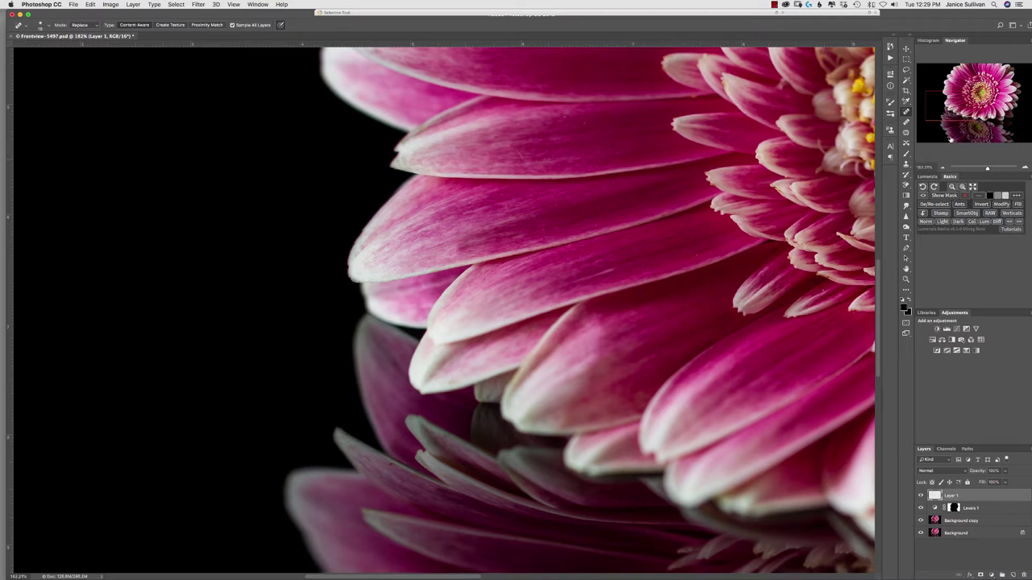
drag(986, 168, 990, 169)
drag(950, 106, 960, 102)
drag(258, 231, 252, 229)
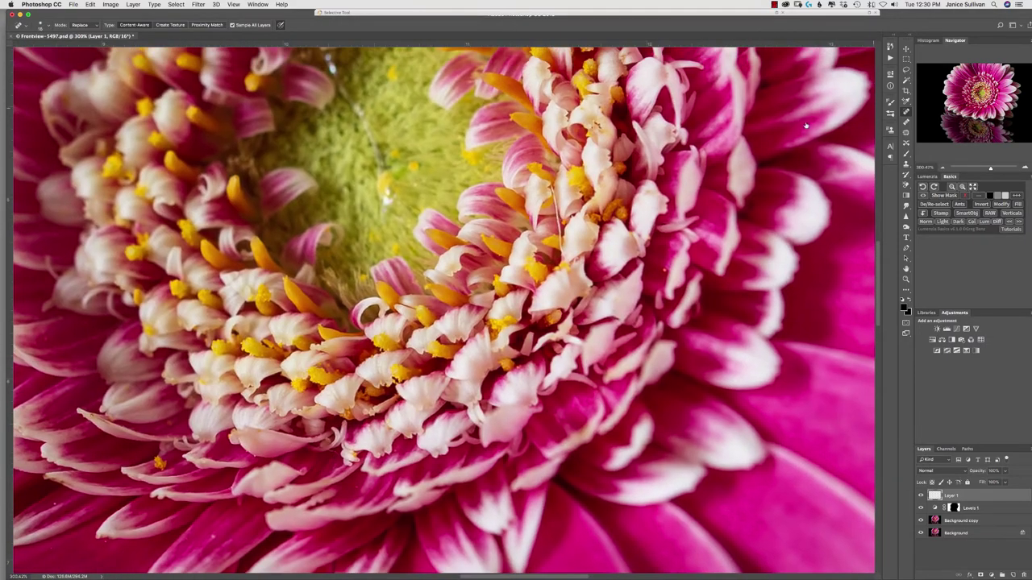
drag(389, 193, 385, 212)
click(388, 192)
Heal the fine strand over the stamens beside the centre and the remaining blemishes on the upper petals
scroll(390, 193, up, 5)
scroll(415, 225, left, 3)
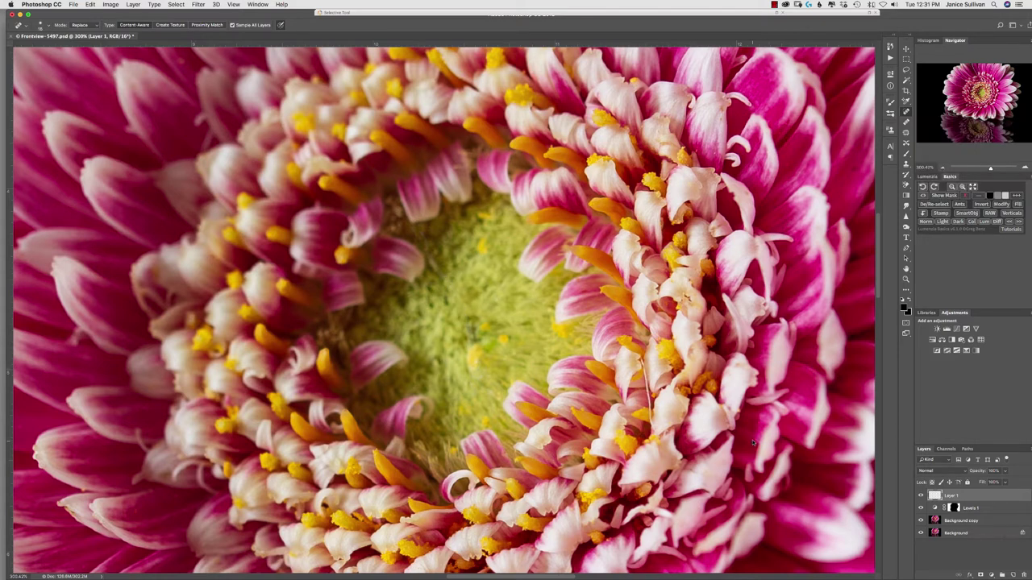
drag(642, 361, 653, 432)
scroll(534, 190, up, 10)
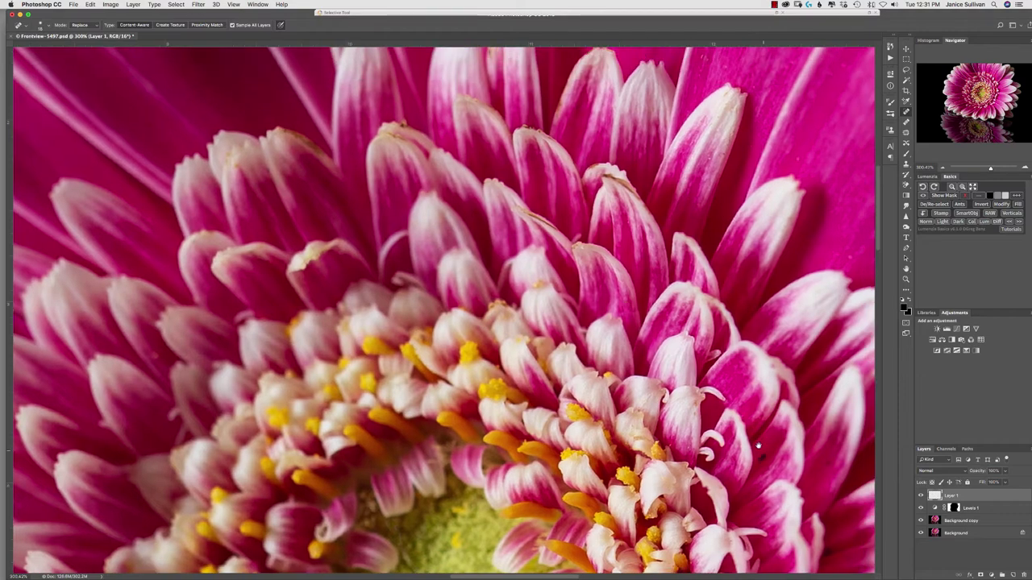
scroll(594, 430, up, 10)
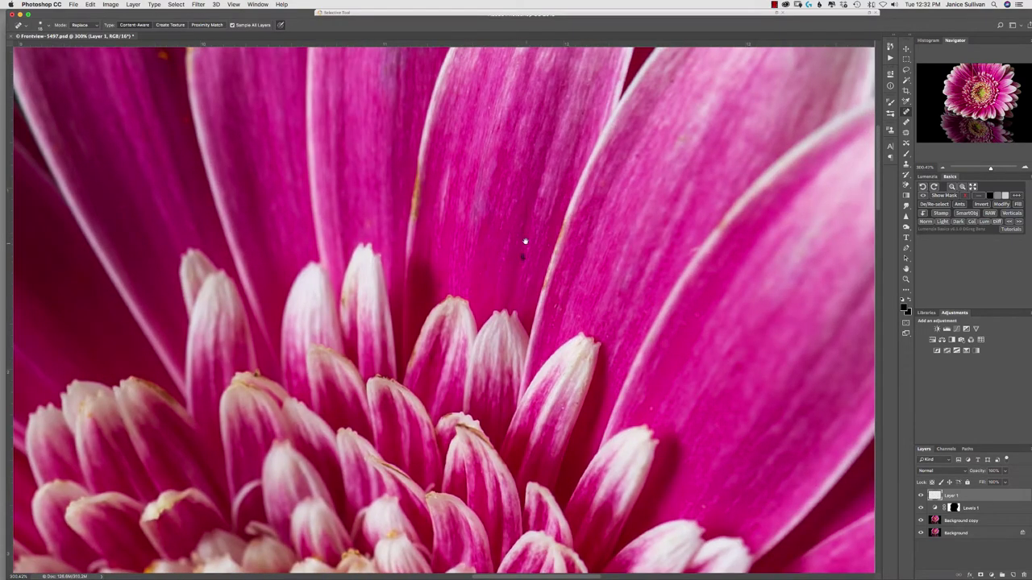
scroll(596, 474, up, 8)
drag(596, 474, 595, 468)
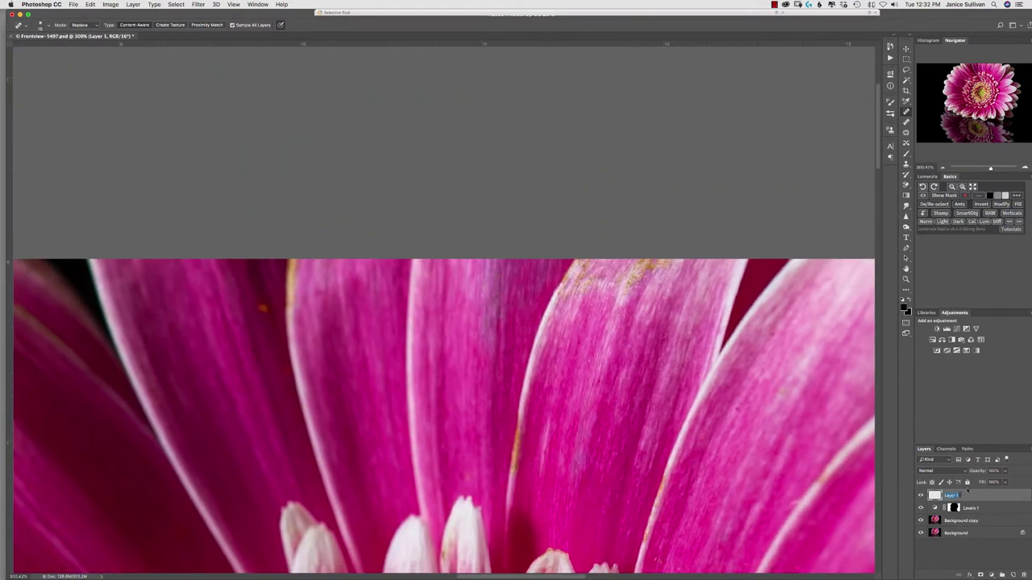
Rename the healing layer to clean and add a new layer above it named Paint
text(cclean)
key(Return)
click(1013, 574)
double_click(951, 496)
text(Fil)
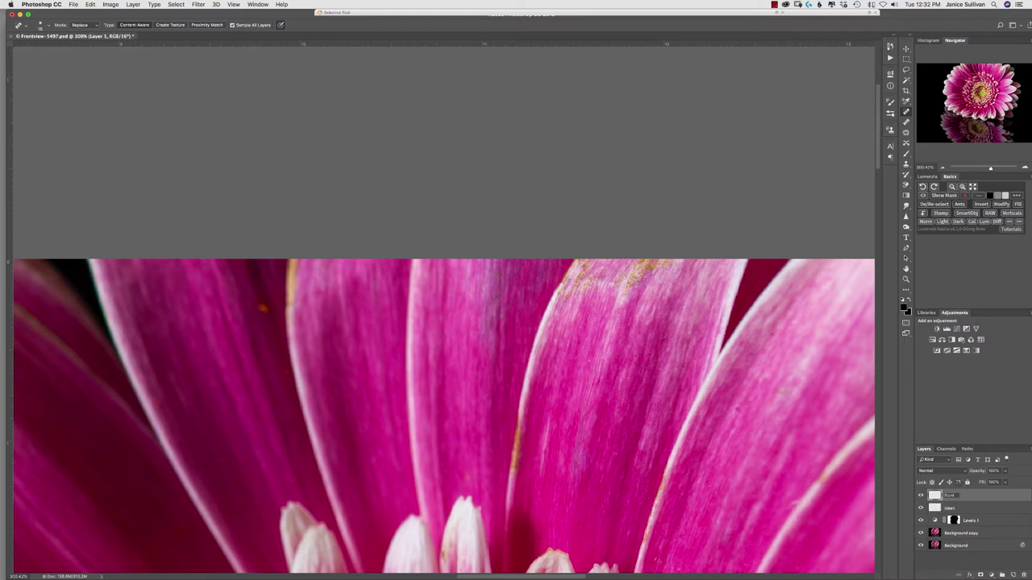
key(Return)
Paint over the brown discolouration on the upper petal tips and edges on the Paint layer, using nearby sampled petal colours at reduced flow
key(b)
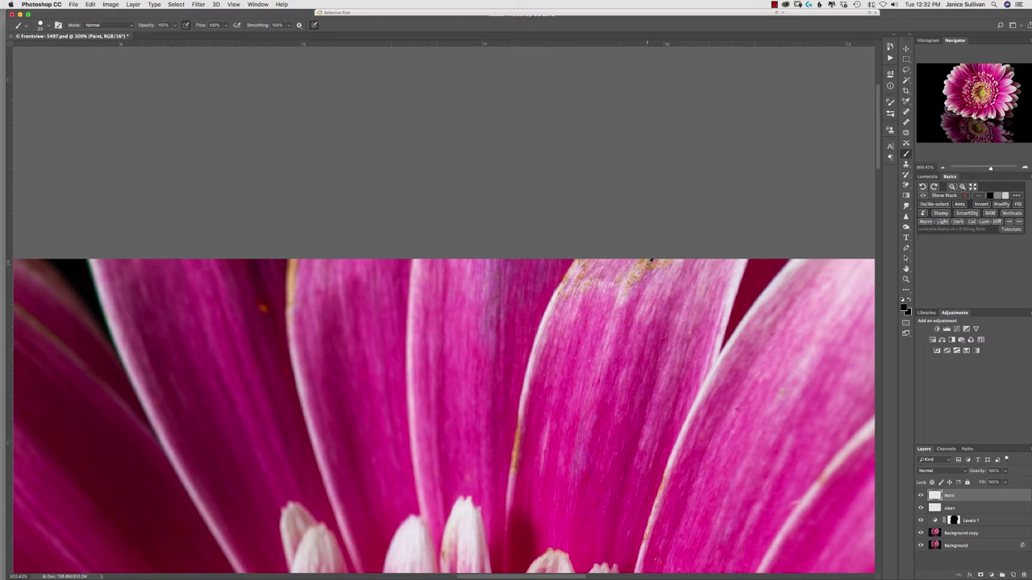
alt+click(634, 268)
key(shift+5)
drag(643, 305, 652, 343)
alt+click(648, 283)
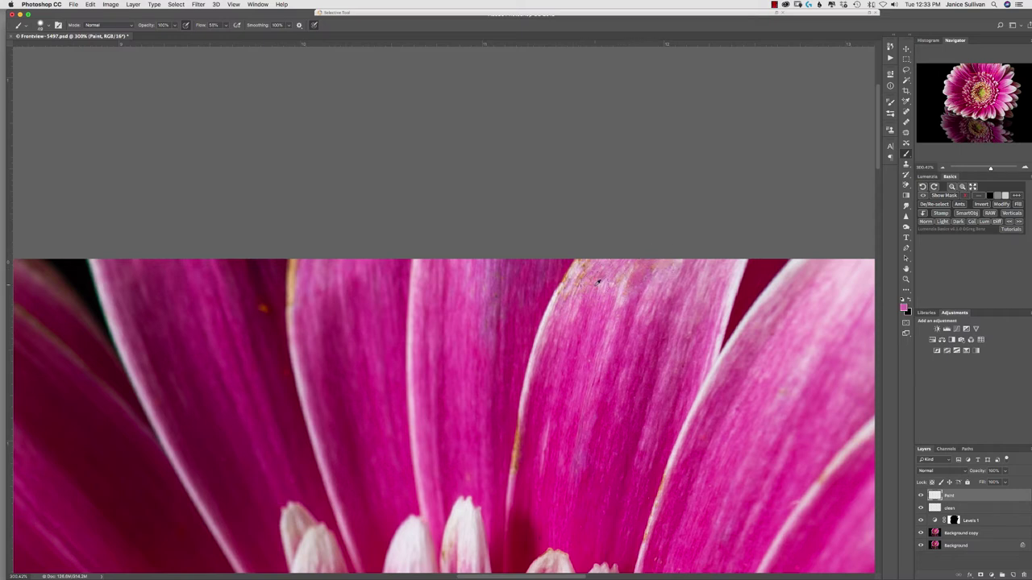
alt+click(555, 296)
alt+click(561, 307)
alt+click(295, 320)
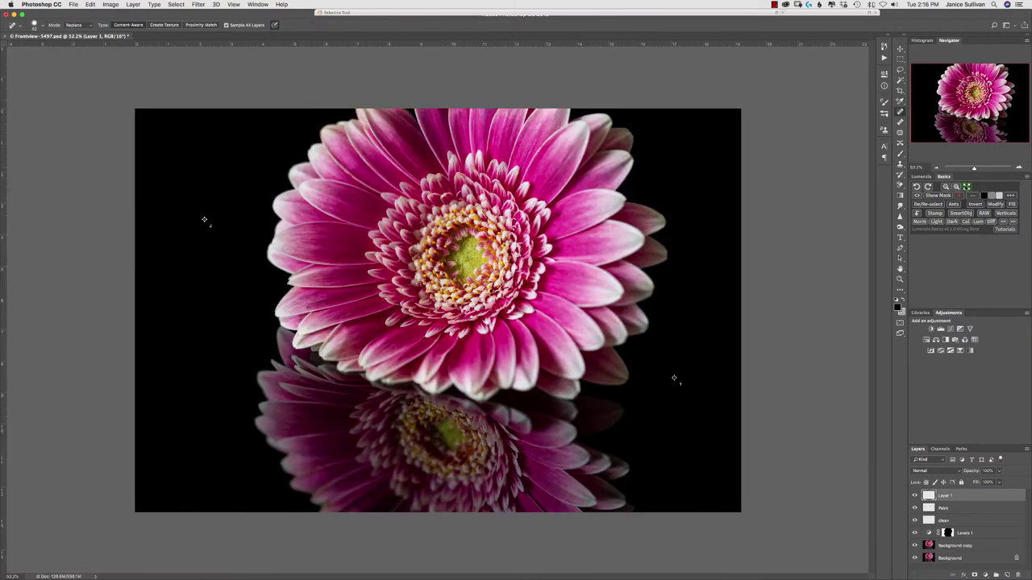
Group all layers from Background copy up to Layer 1 into a group named basic
key(ctrl+0)
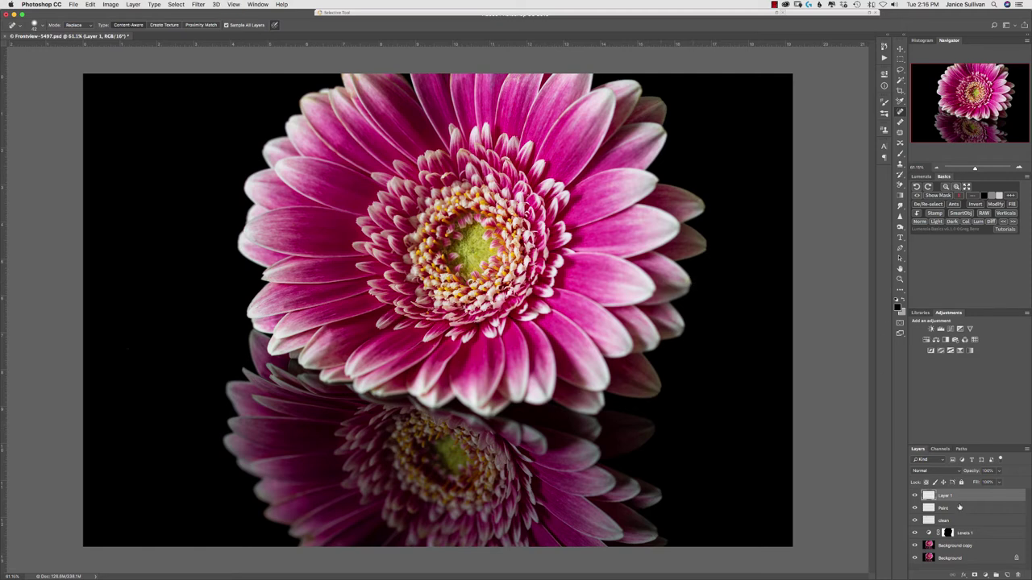
click(964, 547)
shift+click(951, 497)
click(996, 575)
key(Return)
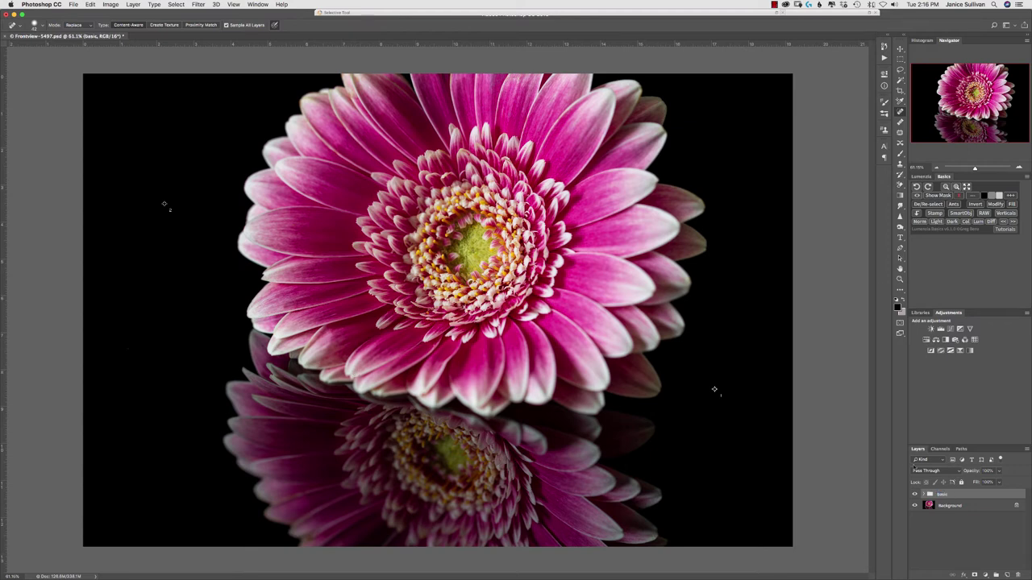
Apply the Color Efex Pro 4 Detail Extractor filter with a Large effect radius at reduced opacity, comparing it with the original
click(871, 12)
click(397, 187)
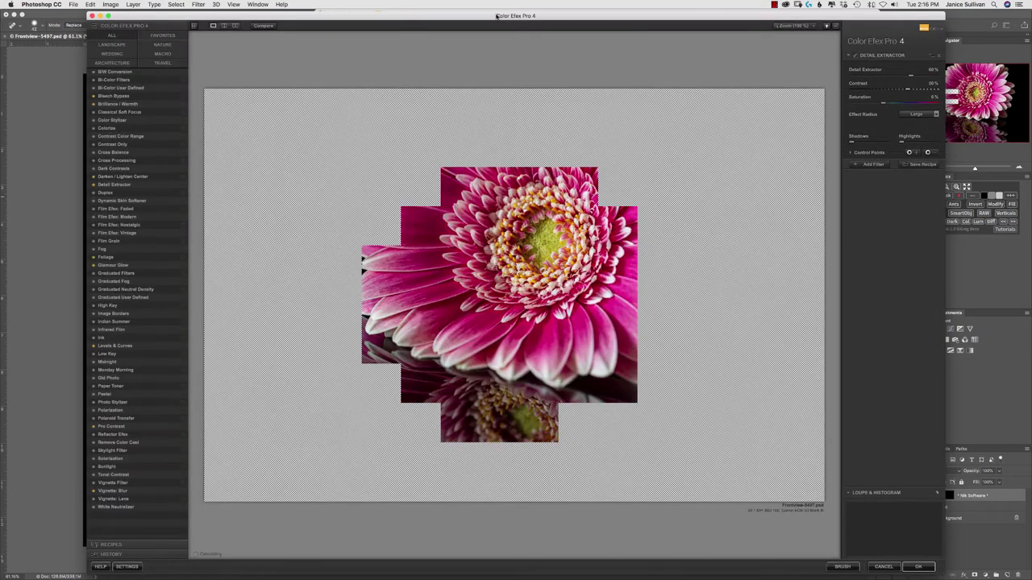
double_click(497, 15)
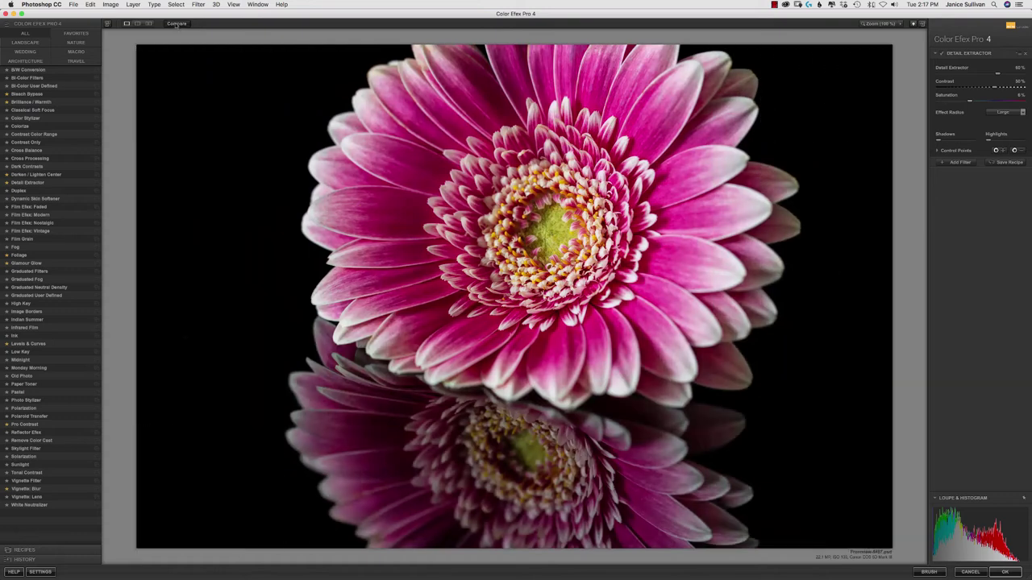
click(175, 25)
click(936, 150)
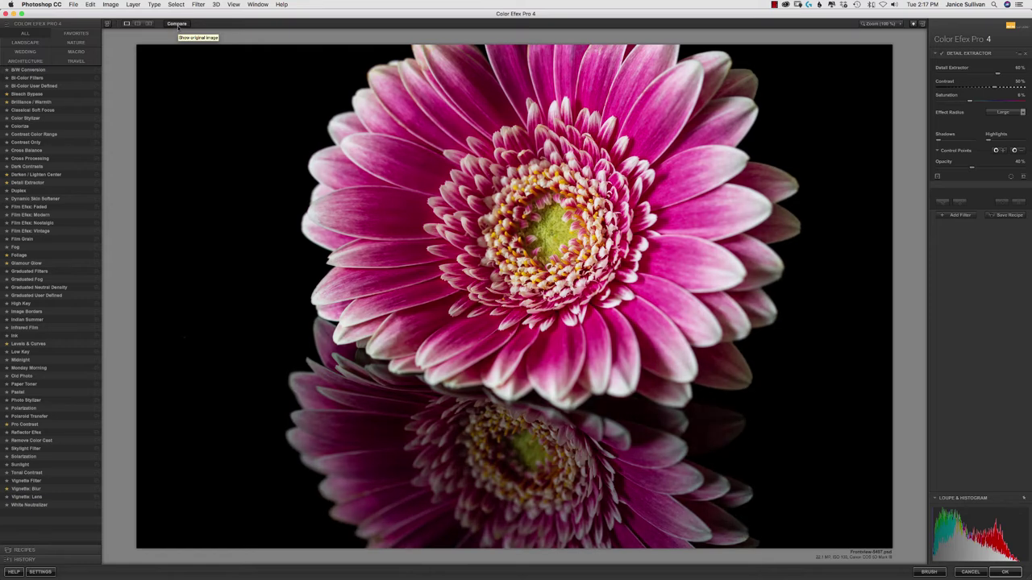
click(1008, 572)
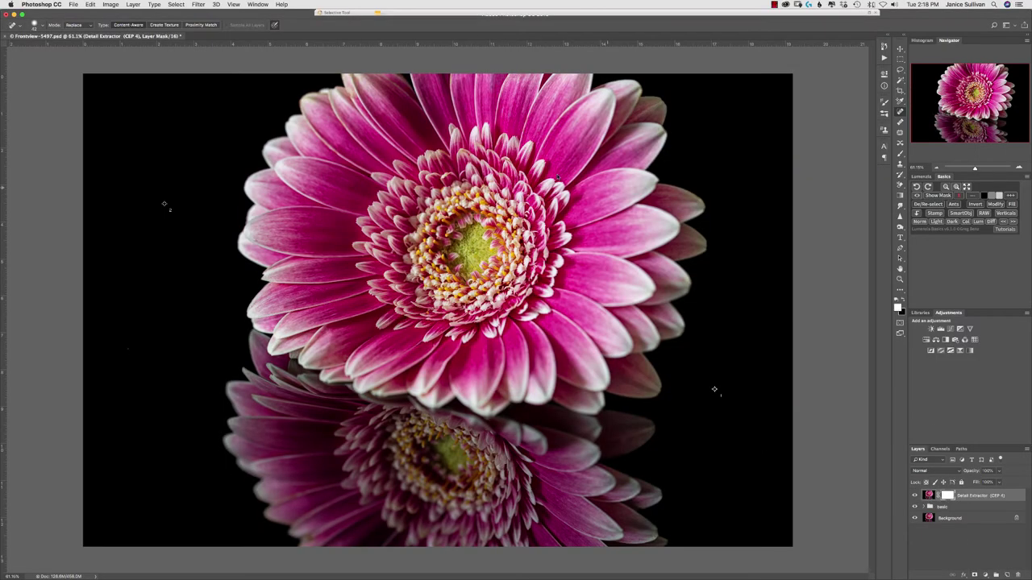
Paint black at low flow on the Detail Extractor layer's mask to soften the effect, and toggle the layer to check it
key(b)
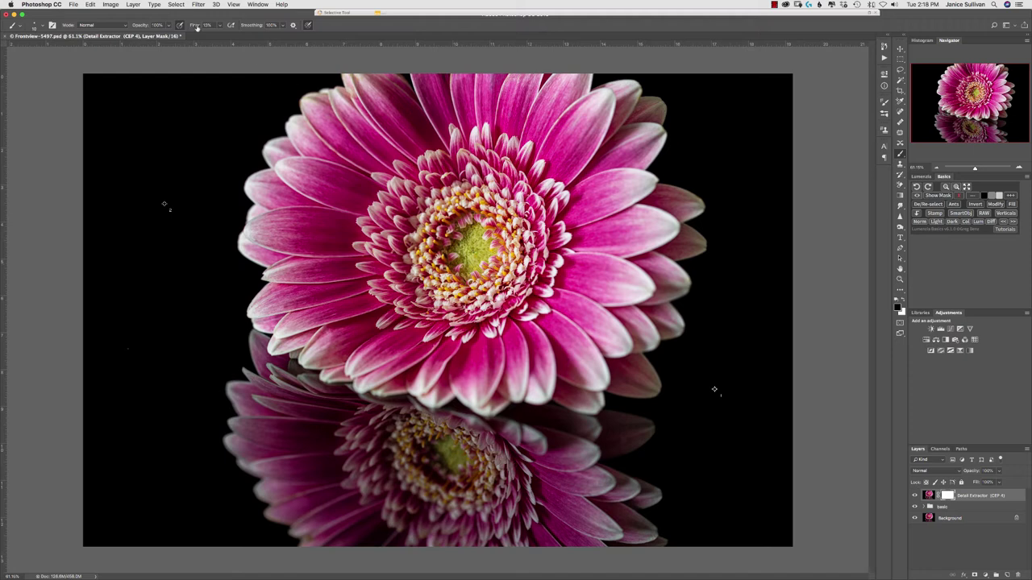
click(915, 495)
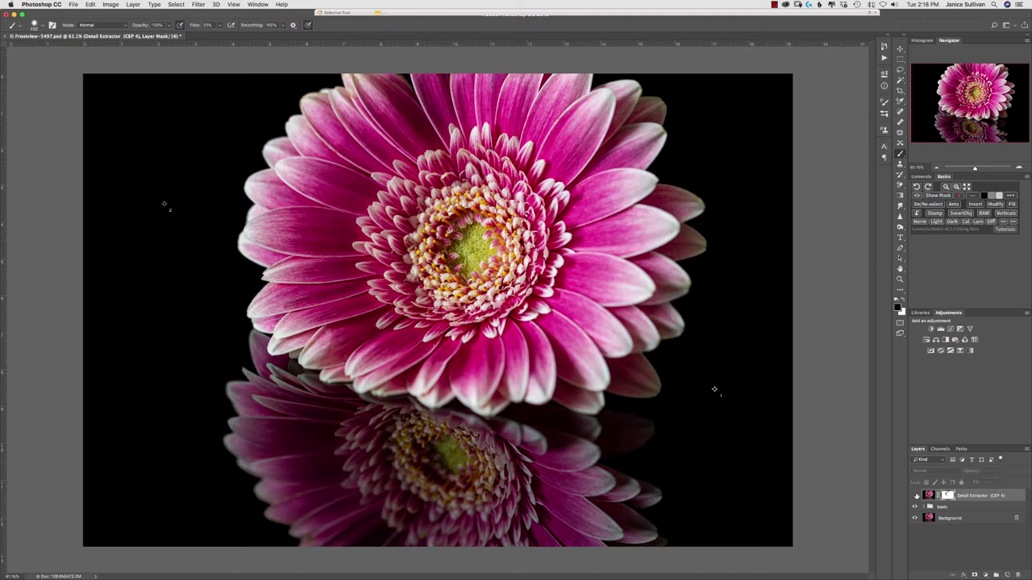
click(915, 495)
click(915, 495)
click(914, 495)
Examine the upper petals, flower centre and right-hand petals up close with the Detail Extractor layer on and off
mouse_move(974, 168)
mouse_down()
mouse_move(964, 168)
mouse_move(989, 169)
mouse_move(980, 167)
mouse_up()
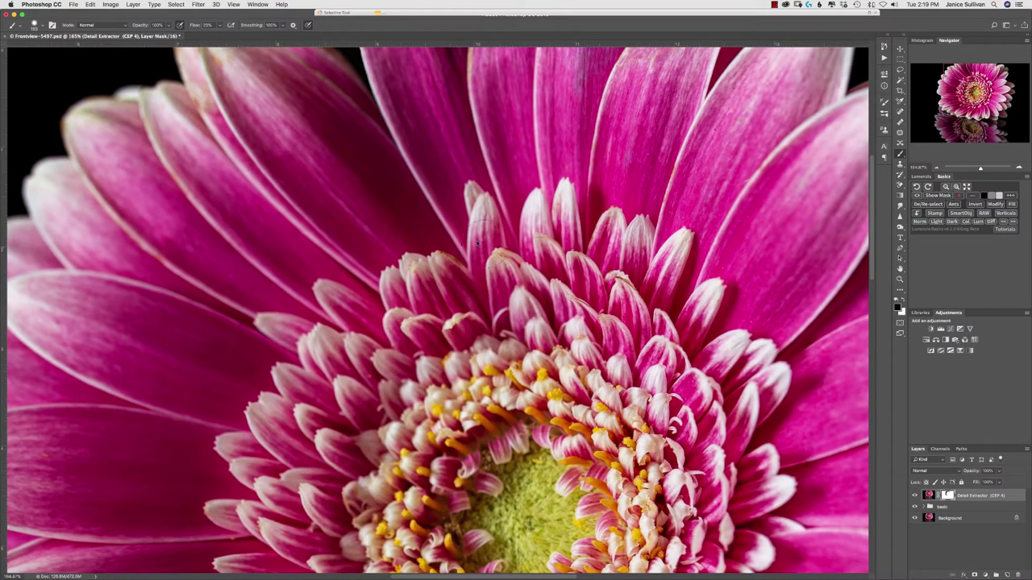
click(915, 496)
click(914, 496)
click(914, 496)
click(914, 495)
drag(474, 428, 538, 165)
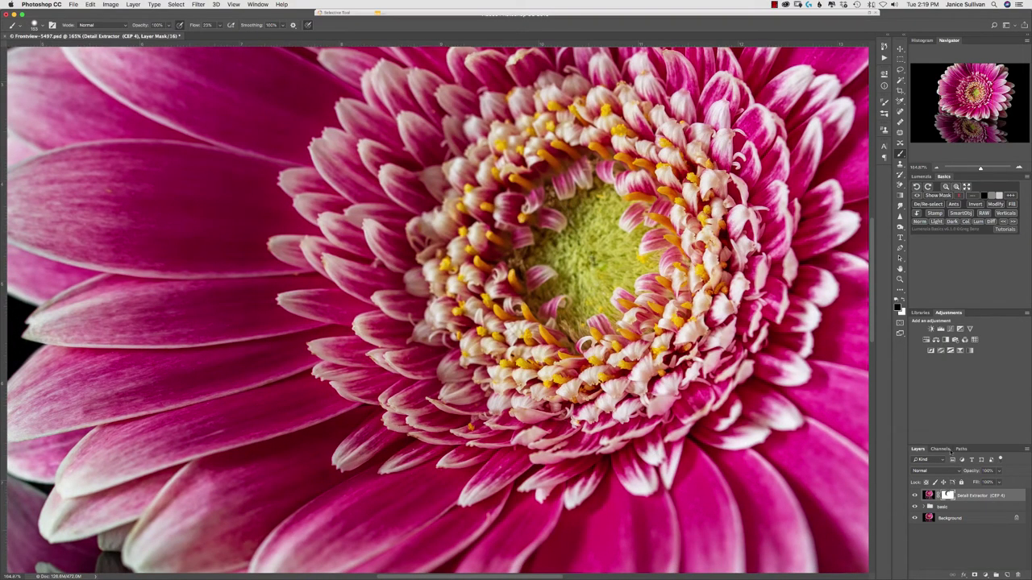
drag(718, 447, 383, 359)
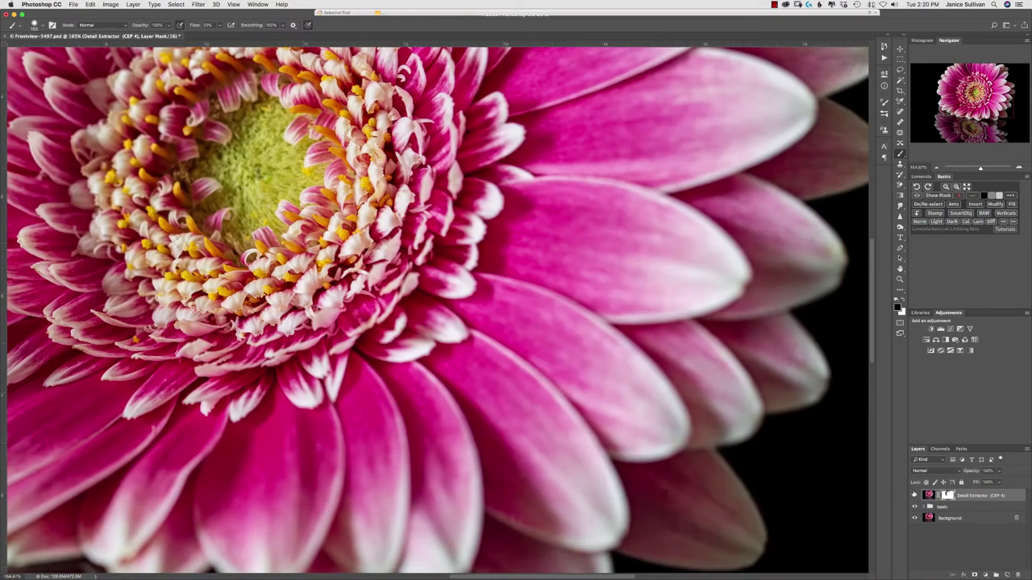
click(914, 496)
click(914, 497)
Paint black with a larger soft brush on the Detail Extractor mask over the softer outer petals
drag(447, 419, 497, 416)
mouse_move(381, 393)
mouse_down()
mouse_move(454, 347)
mouse_move(542, 189)
mouse_up()
drag(616, 276, 671, 485)
scroll(408, 257, up, 8)
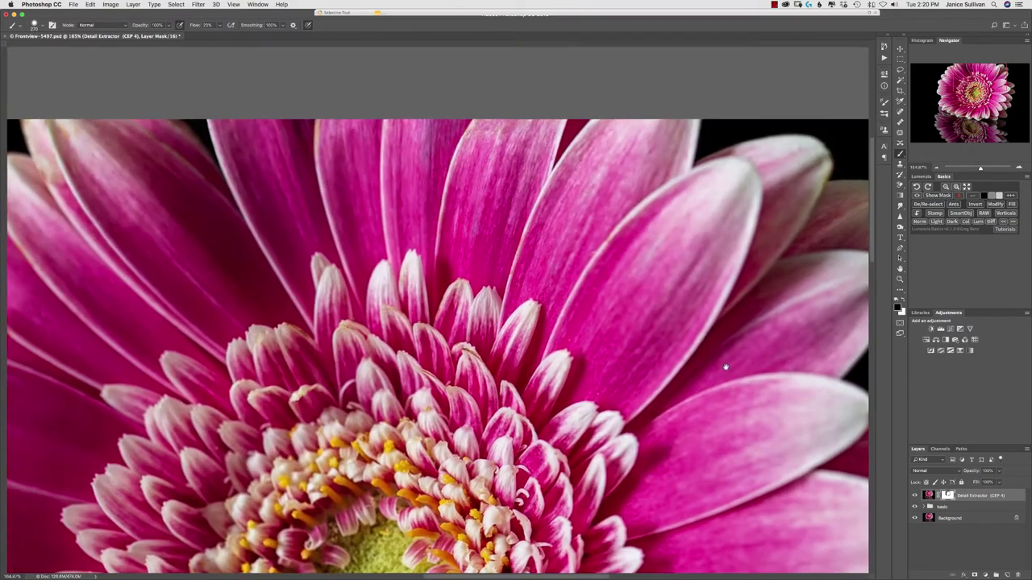
Compare the flower's reflection up close with the Detail Extractor layer on and off
drag(969, 96, 963, 150)
click(915, 496)
click(914, 496)
click(914, 497)
click(914, 497)
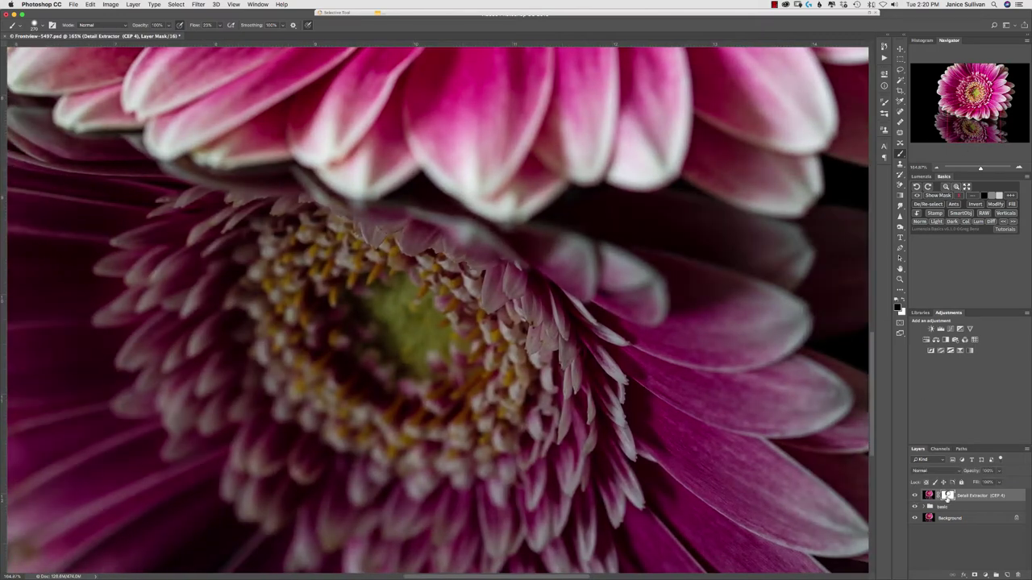
Apply the Color Efex Pro 4 White Neutralizer filter with the 03 - Wedding Dresses preset to the Detail Extractor result
click(929, 496)
click(870, 13)
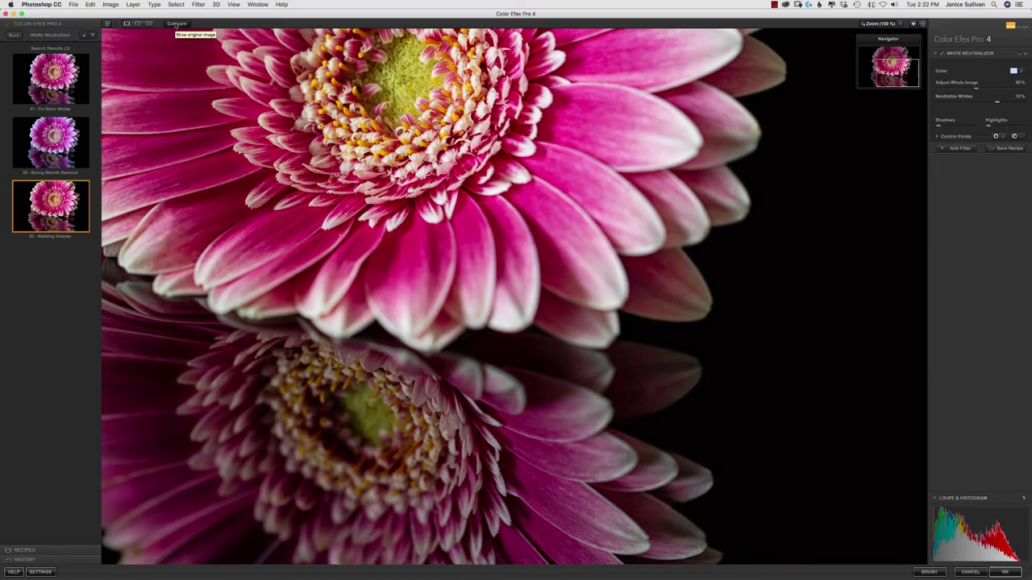
click(1004, 572)
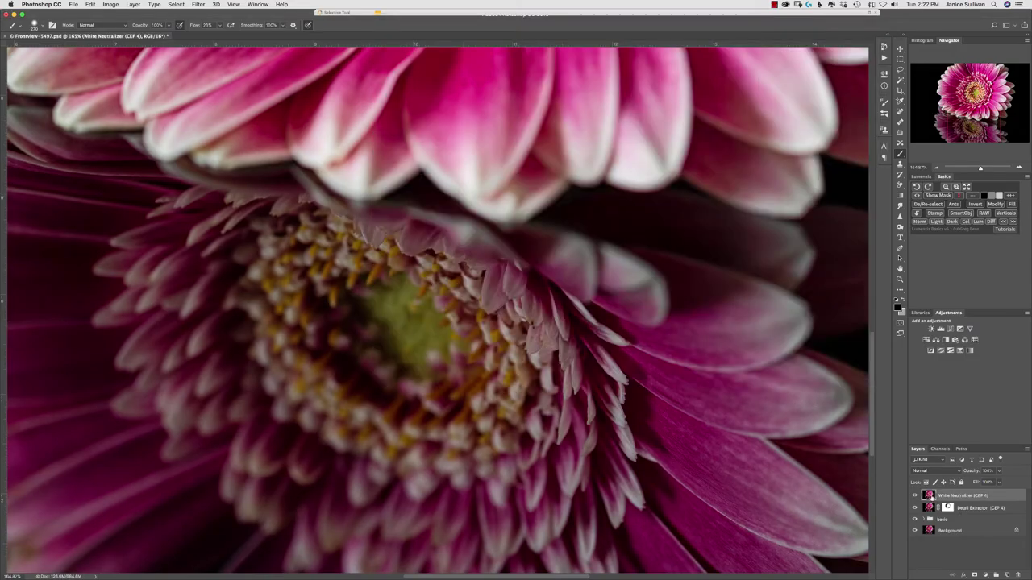
Apply the Color Efex Pro 4 Glamour Glow filter with the 04 - Cool Glow preset on top of the White Neutralizer layer
click(927, 506)
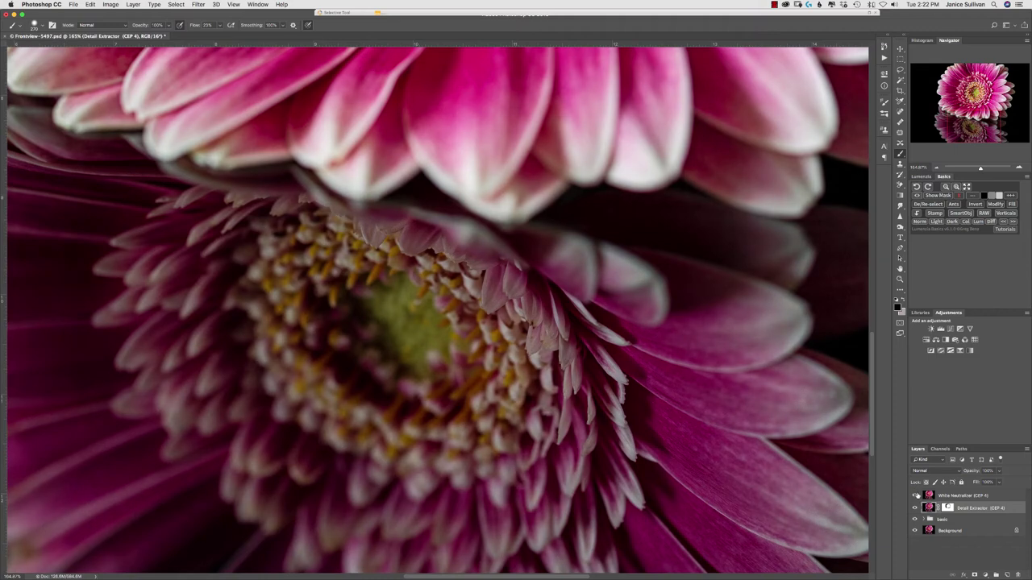
click(963, 495)
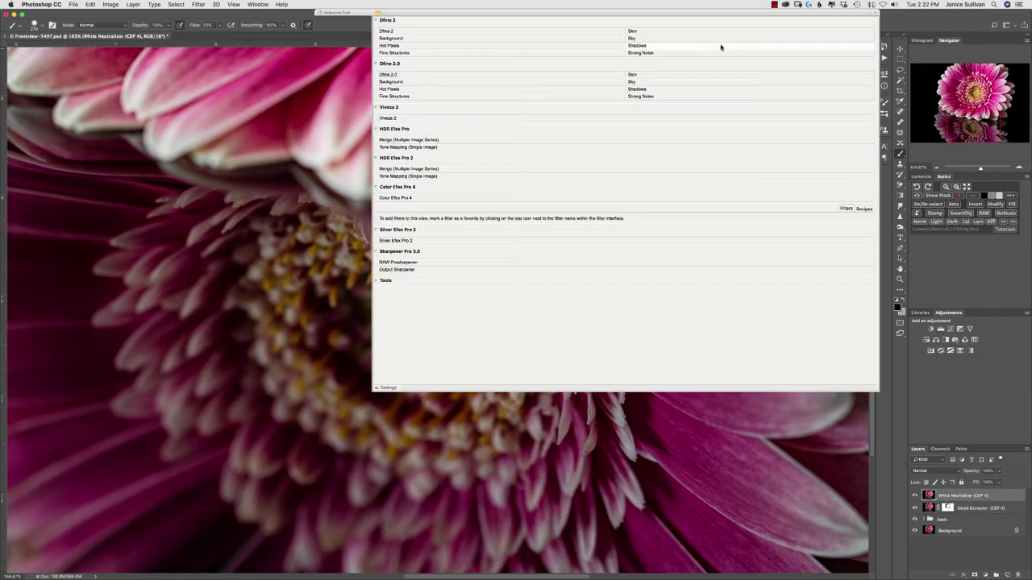
click(419, 200)
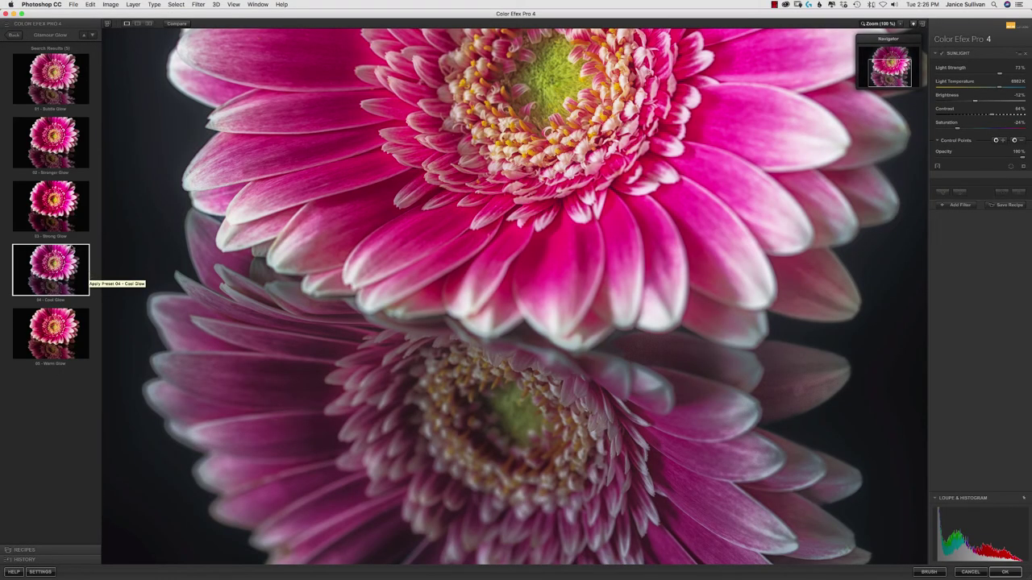
click(82, 282)
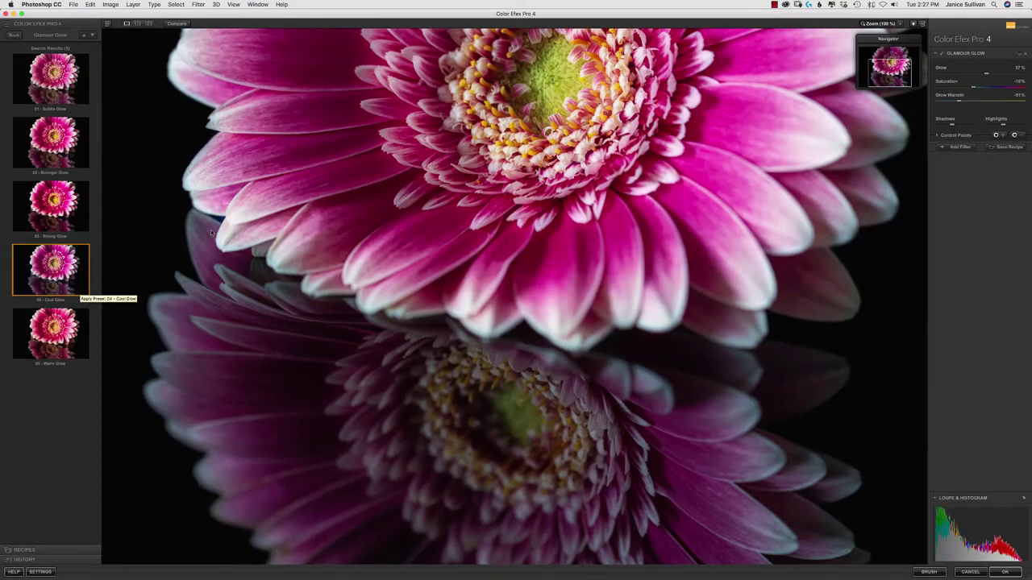
drag(891, 73, 888, 62)
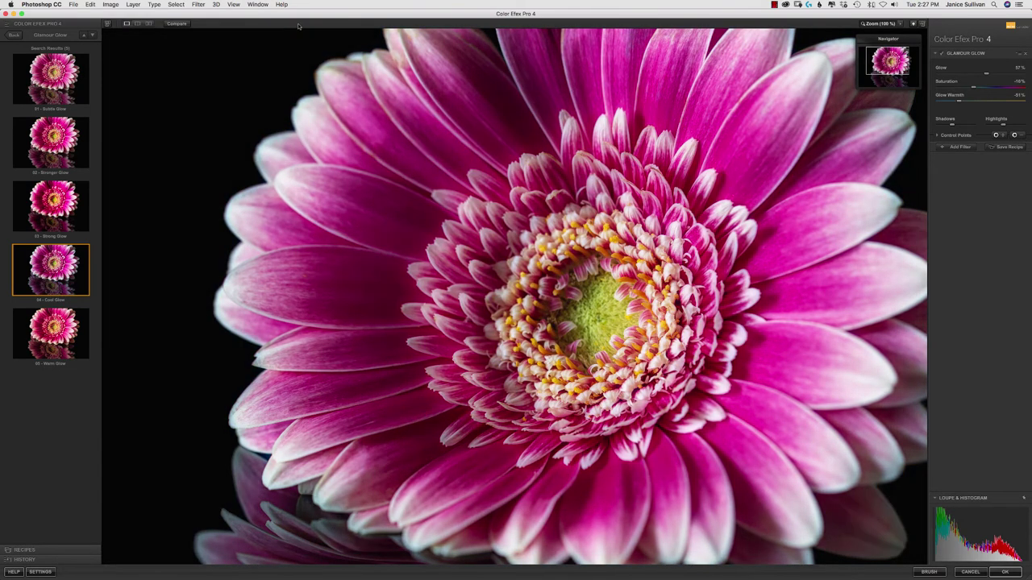
click(1005, 572)
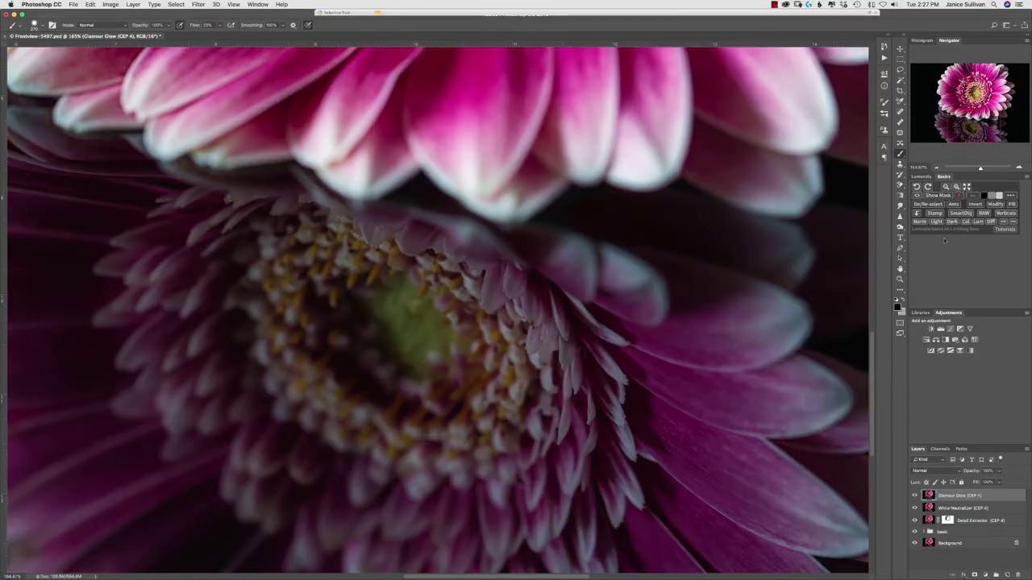
Add a mask to the Glamour Glow layer, compare the image with and without the glow, and lower the layer's opacity to about 69%
drag(979, 167, 974, 169)
click(975, 575)
click(915, 495)
click(915, 495)
click(915, 495)
click(915, 495)
click(915, 496)
click(915, 496)
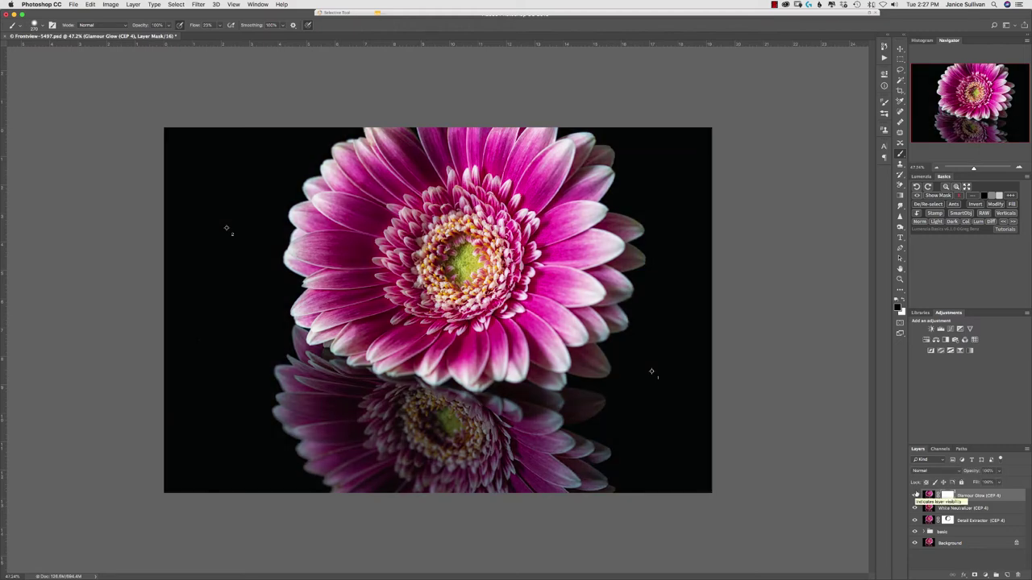
drag(971, 471, 956, 427)
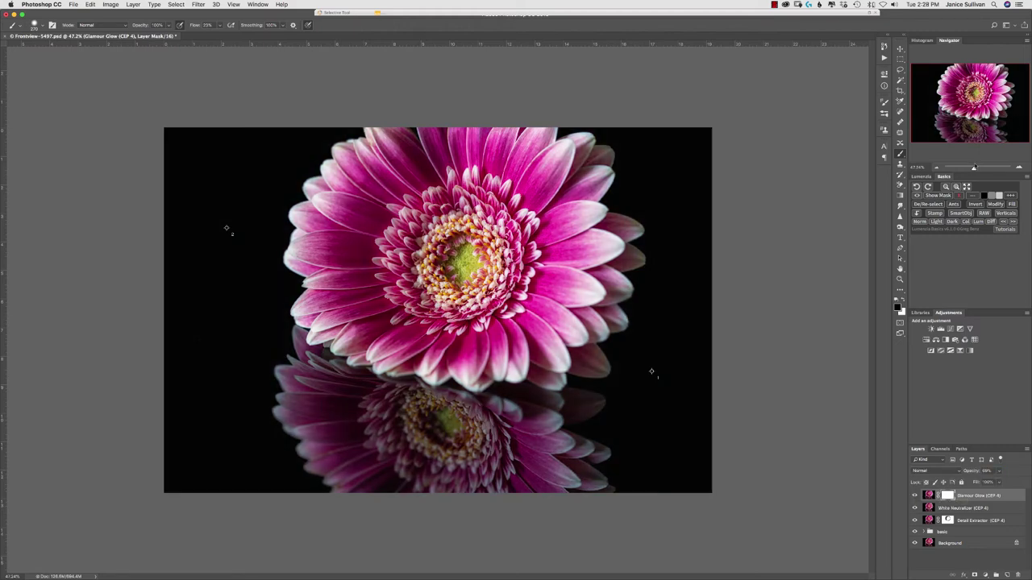
Examine the petals and flower centre up close with the Glamour Glow layer on and off
drag(973, 167, 979, 168)
click(959, 79)
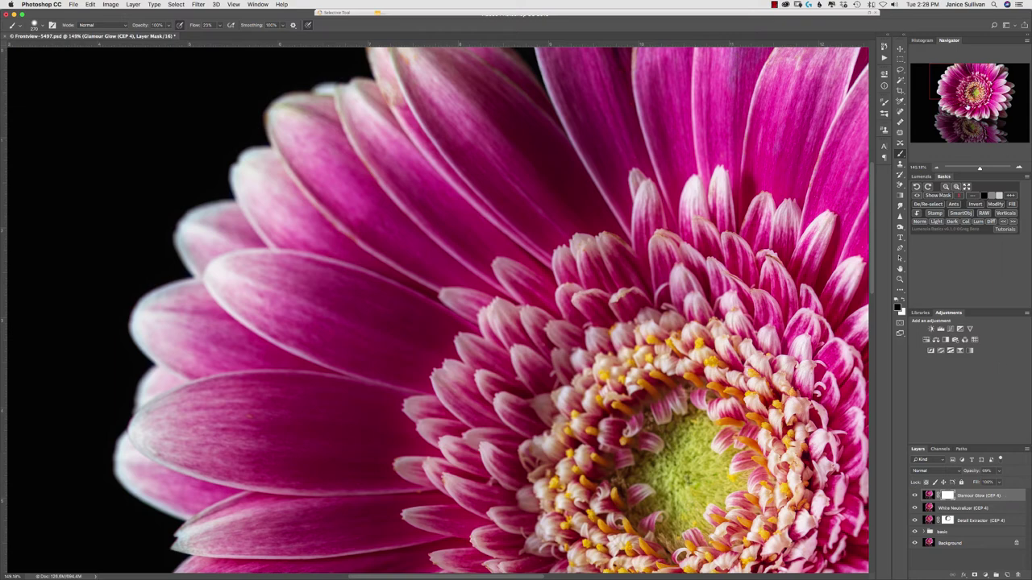
drag(962, 94, 972, 168)
click(916, 498)
click(916, 497)
click(915, 498)
click(916, 497)
click(915, 496)
click(916, 497)
click(916, 497)
click(916, 497)
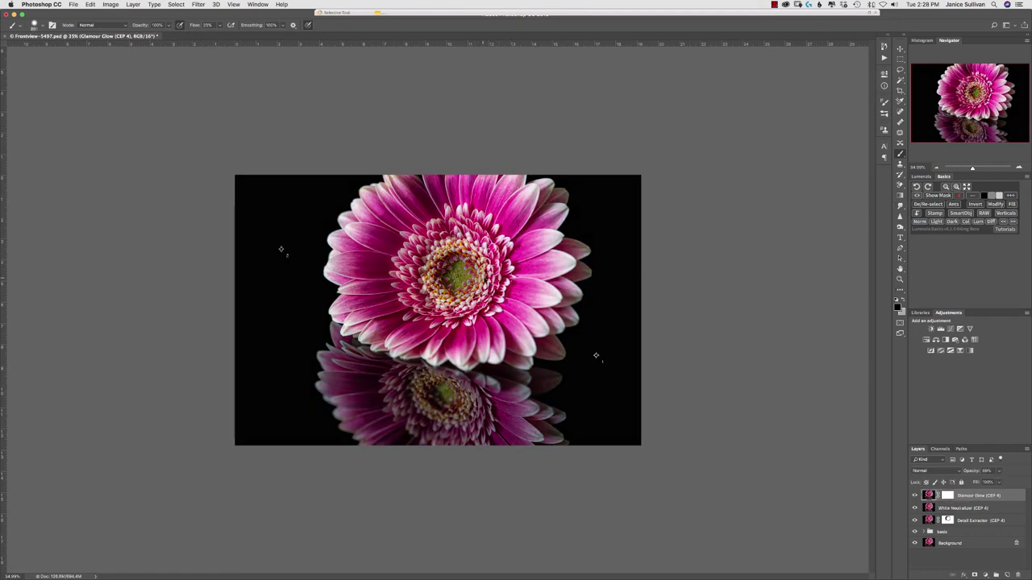
Paint out the Glamour Glow over the flower's centre and main petals on the layer mask, and compare the glow on and off
click(947, 496)
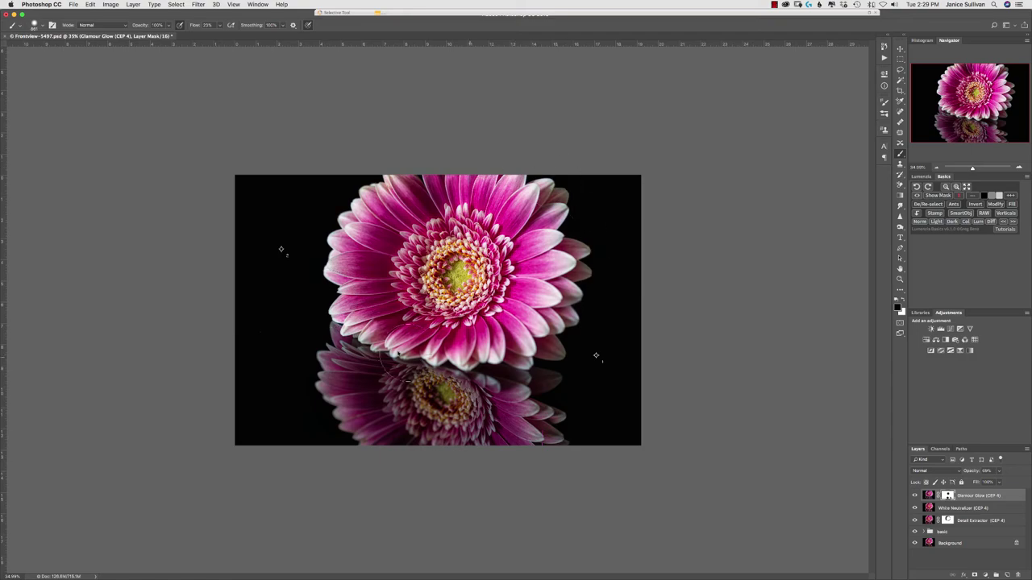
drag(972, 168, 978, 167)
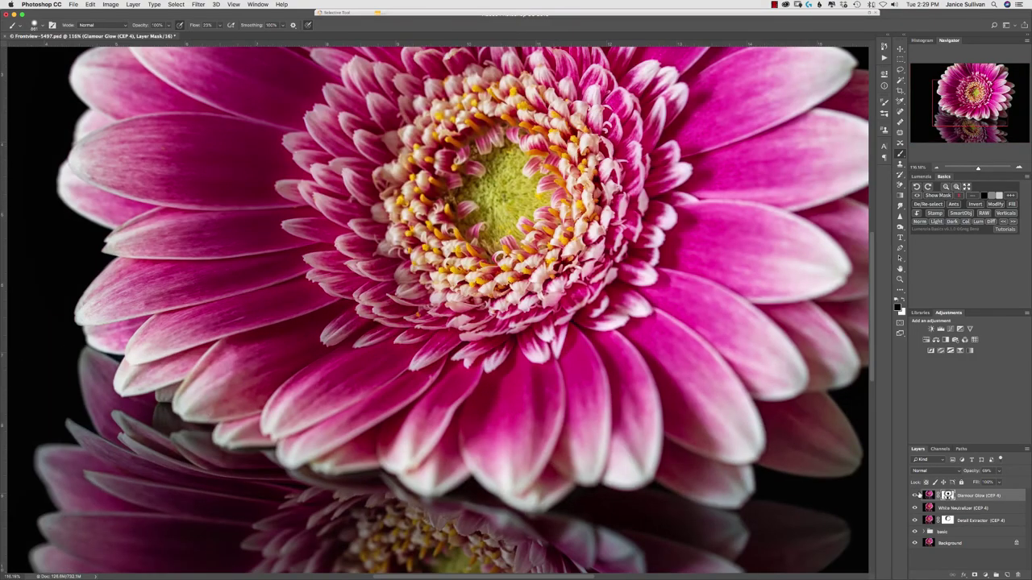
click(915, 494)
click(915, 495)
drag(750, 241, 756, 506)
click(915, 496)
click(915, 496)
Paint with white on the Glamour Glow mask over the lower petals of the reflected flower
drag(757, 567, 743, 423)
scroll(743, 421, down, 5)
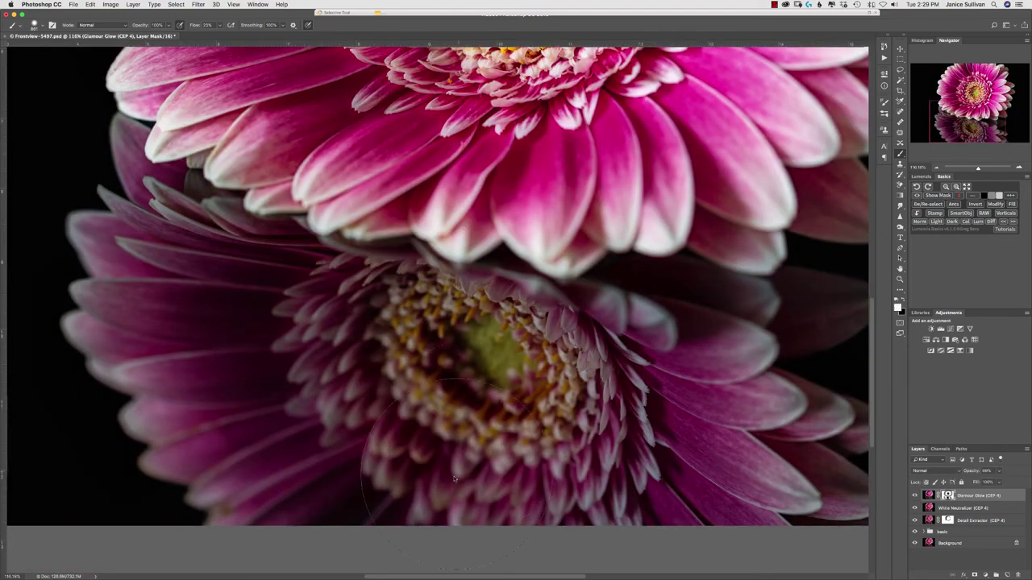
mouse_move(441, 477)
mouse_down()
mouse_move(359, 477)
mouse_move(393, 479)
mouse_up()
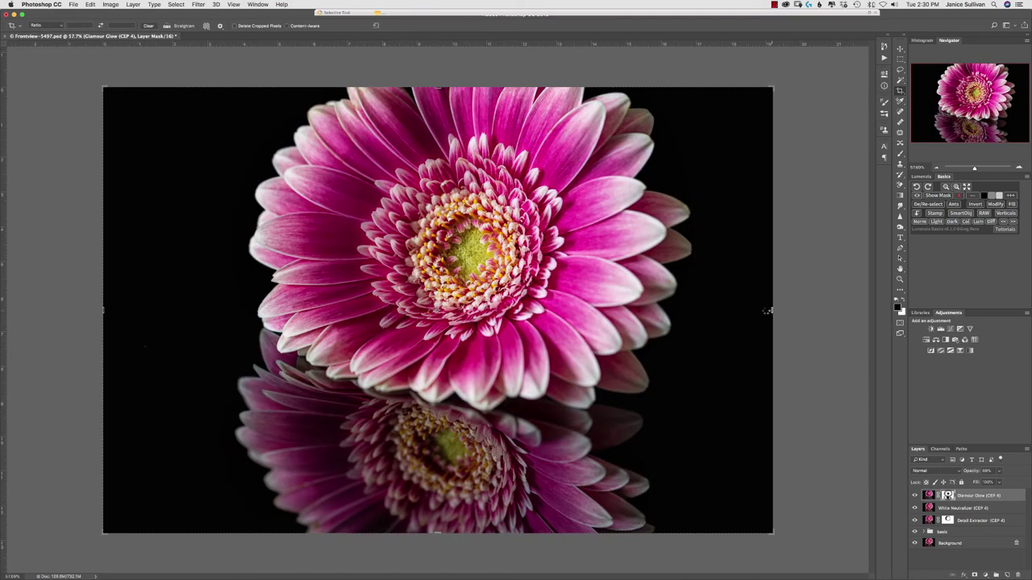
Crop away some of the empty black background at both sides of the flower
drag(772, 309, 755, 309)
drag(120, 310, 146, 310)
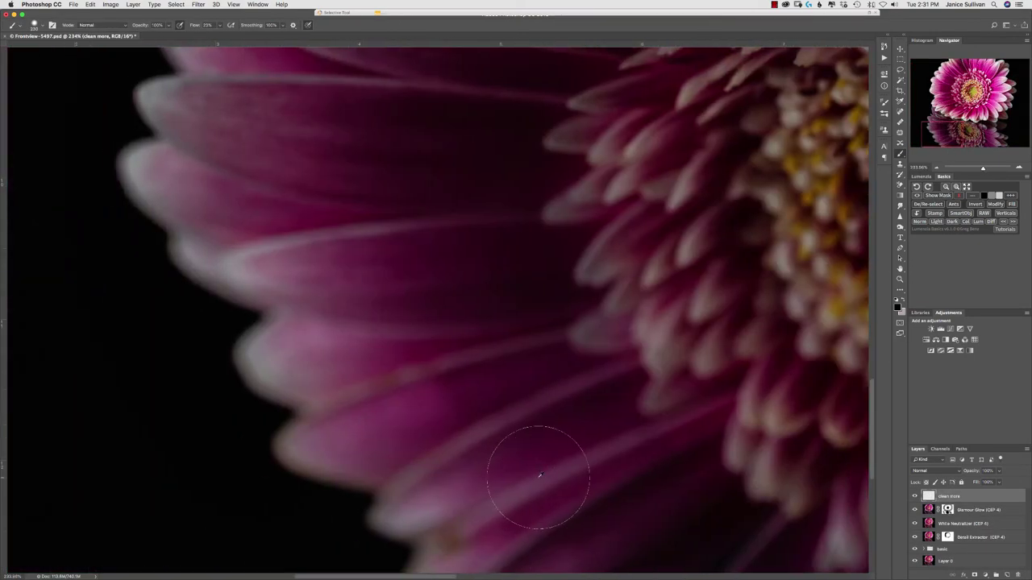
Clean up the reflection's lower petals on the clean more layer with the Brush and Clone Stamp, and crop a strip off the image's upper edge
drag(537, 476, 495, 476)
alt+click(467, 529)
drag(482, 517, 438, 554)
click(901, 164)
alt+click(462, 526)
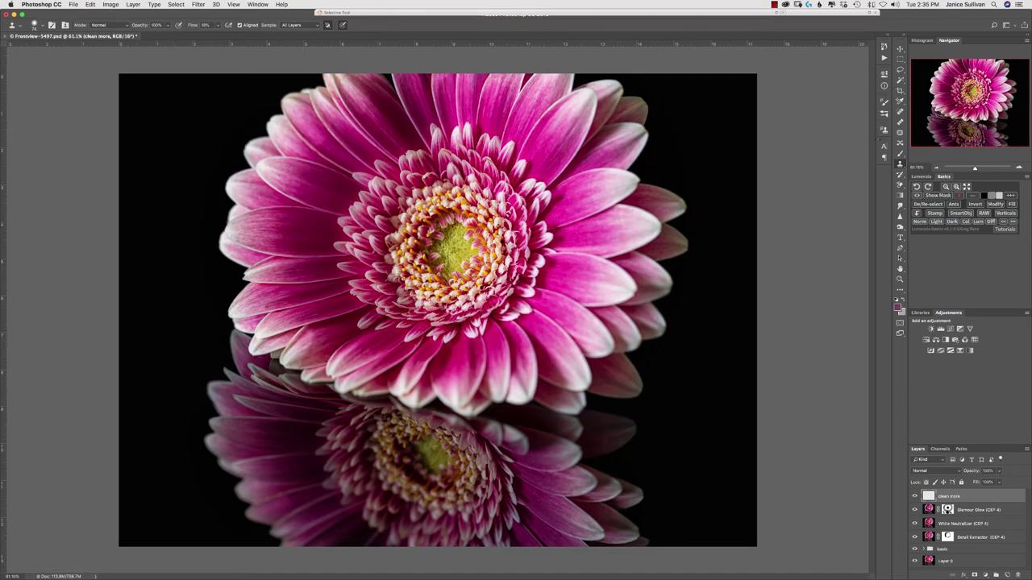
key(c)
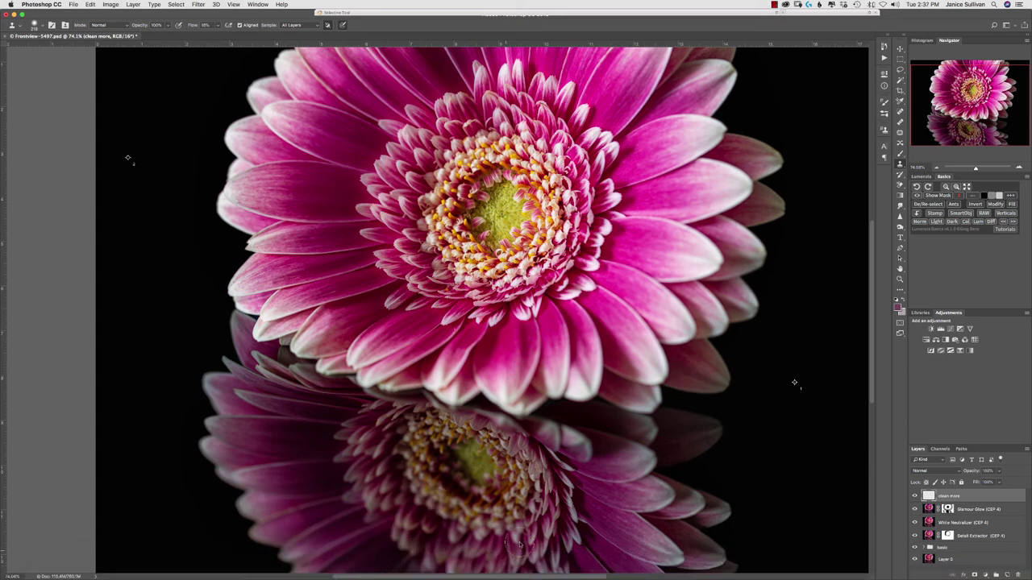
Compare the image with and without the clean more layer, check the reflection up close, and save the document
click(914, 496)
click(915, 496)
scroll(516, 290, up, 5)
scroll(306, 554, down, 5)
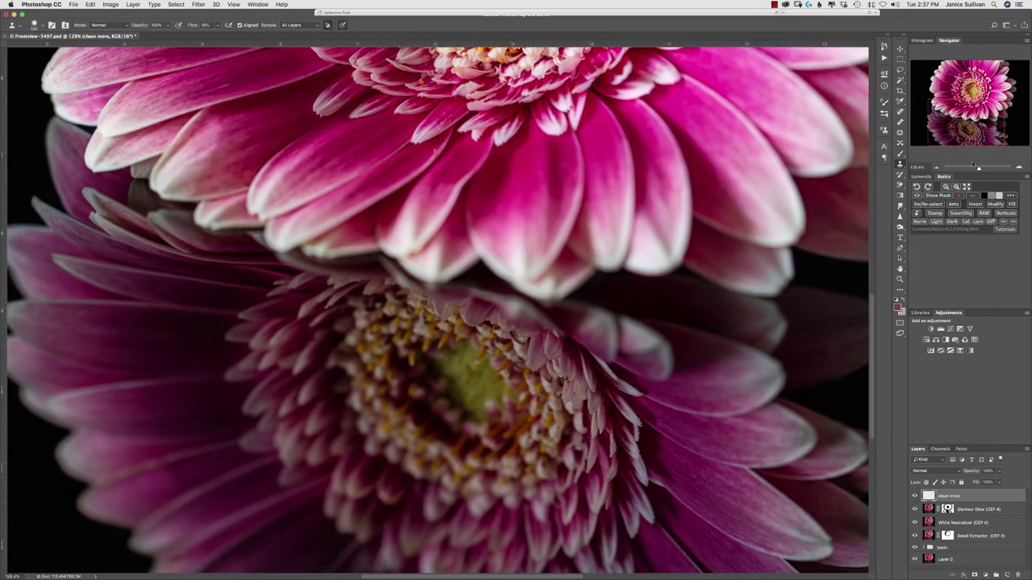
drag(979, 168, 974, 169)
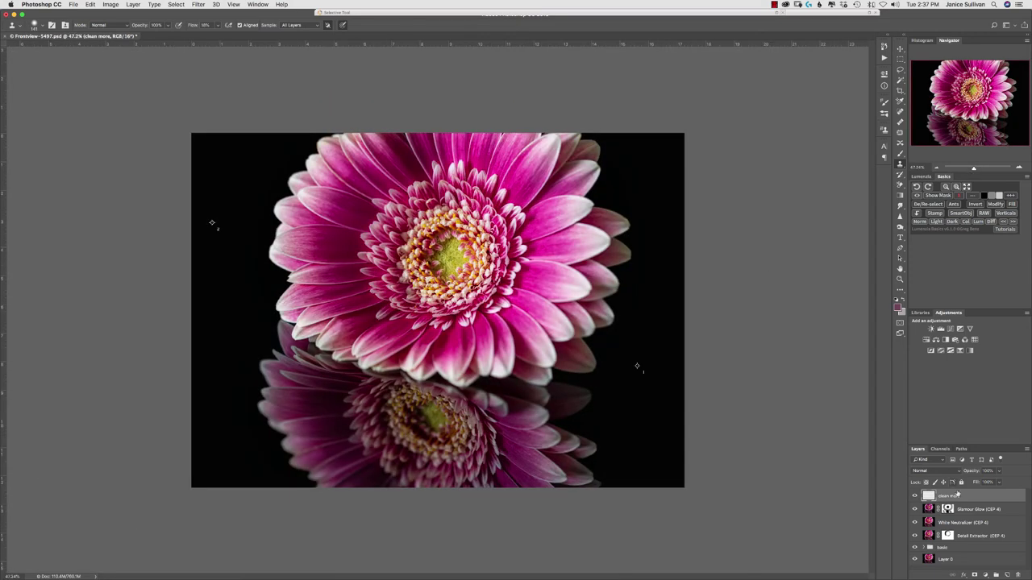
key(super+s)
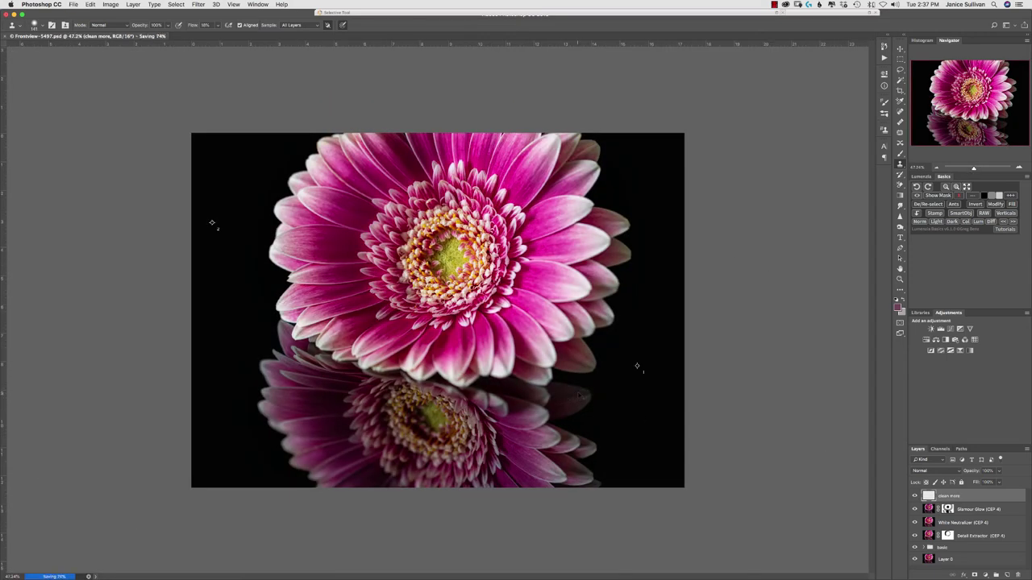
Crop the image slightly tighter around the flower and its reflection on all four edges, and reopen the crop boundary for adjustment
key(c)
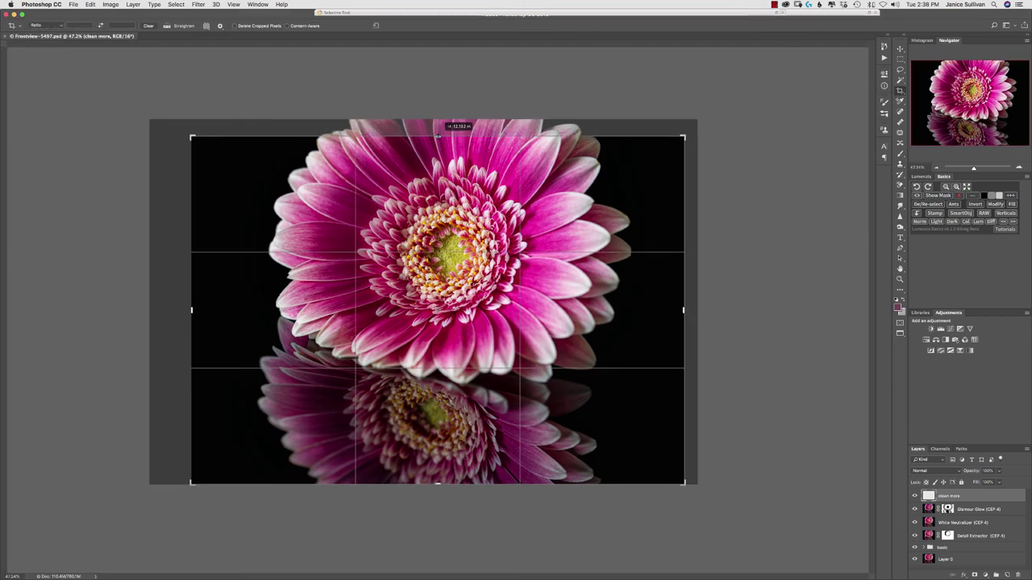
drag(682, 311, 677, 310)
drag(197, 311, 205, 310)
drag(440, 485, 443, 482)
key(Return)
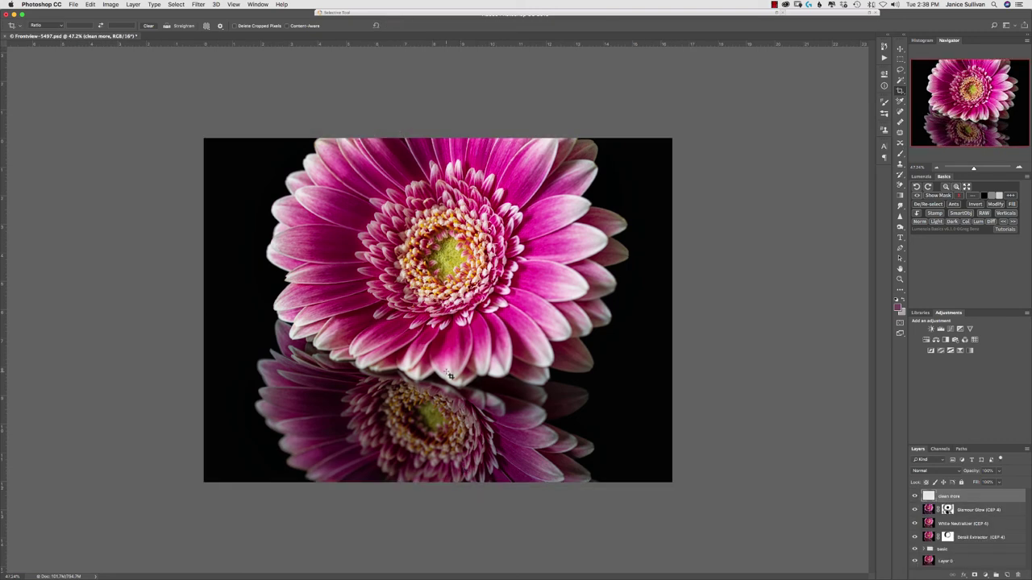
click(443, 369)
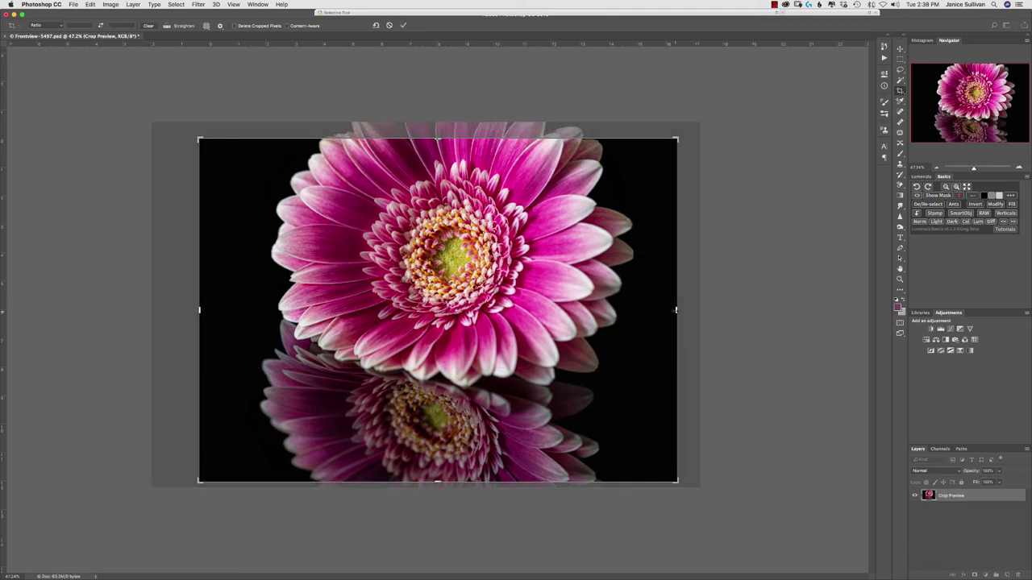